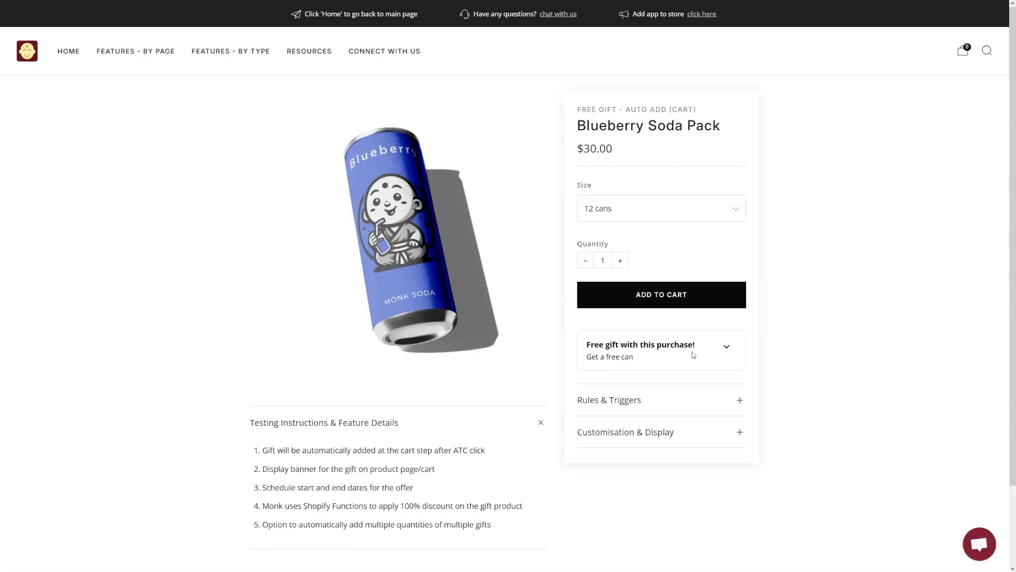
# Reveal the free Sparkling Water gift, then add the Blueberry Soda Pack to the cart
pyautogui.click(727, 349)
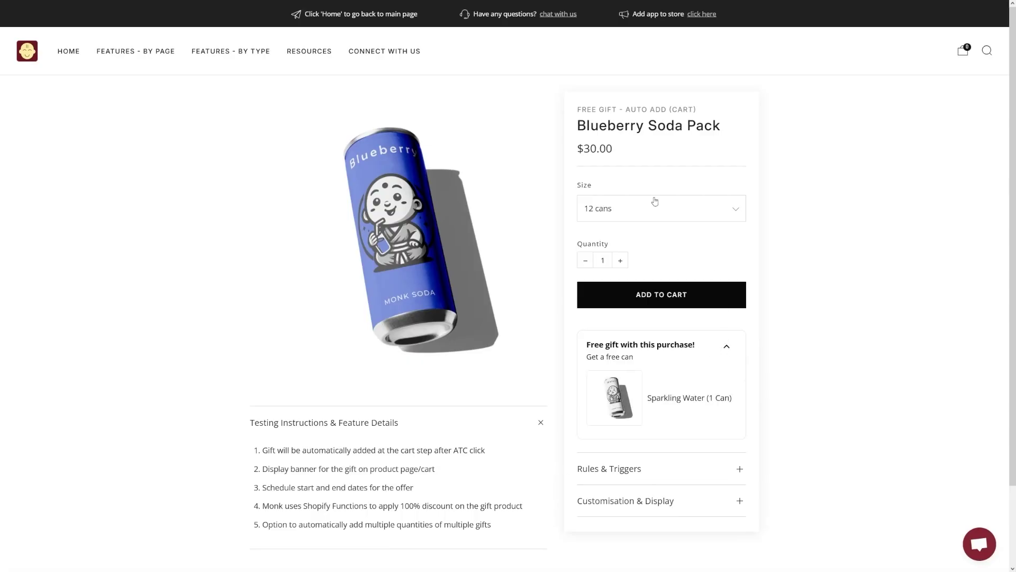
pyautogui.moveTo(579, 125); pyautogui.dragTo(729, 141)
pyautogui.click(729, 142)
pyautogui.moveTo(651, 397); pyautogui.dragTo(710, 397)
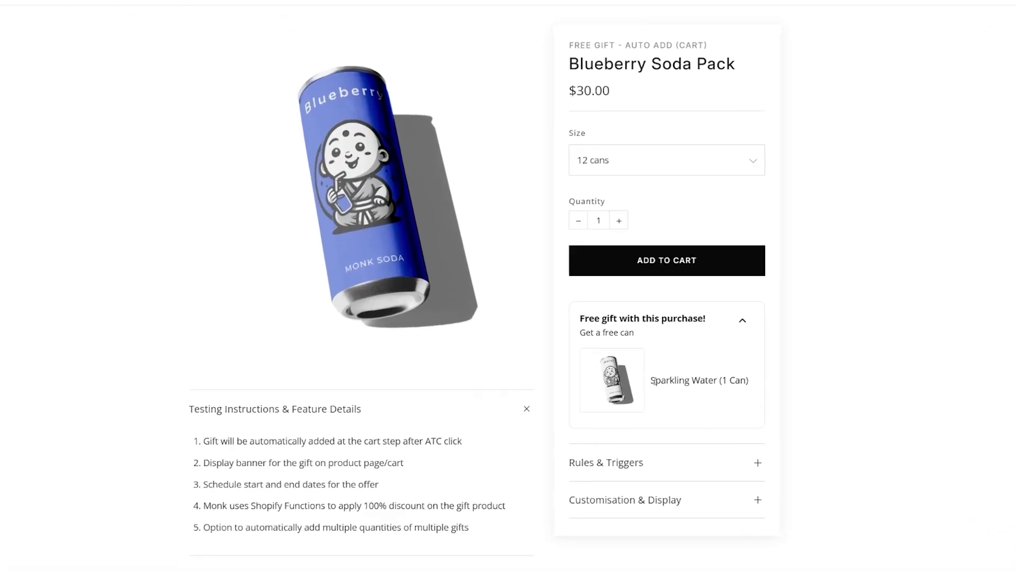
pyautogui.click(786, 325)
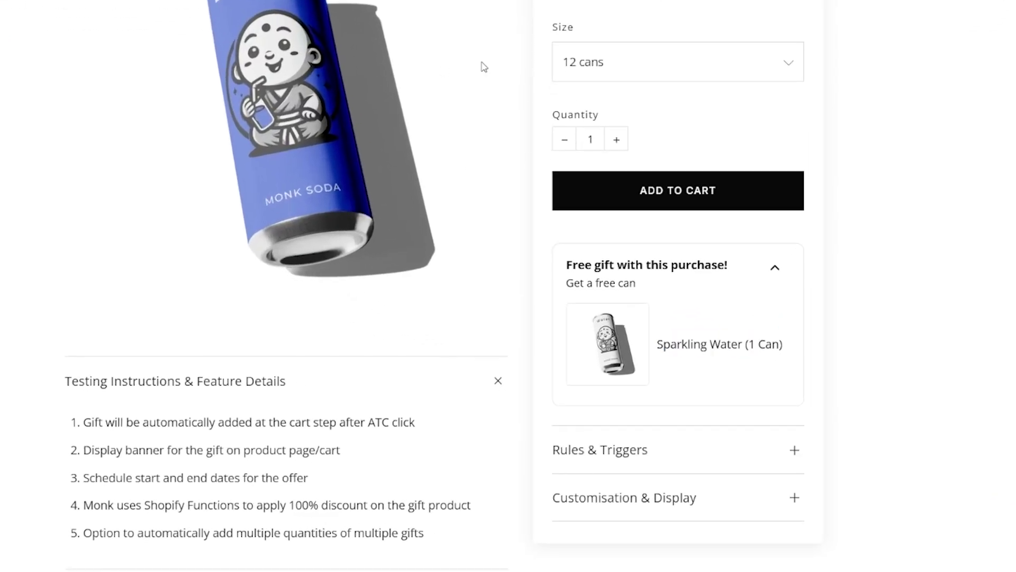
pyautogui.click(693, 195)
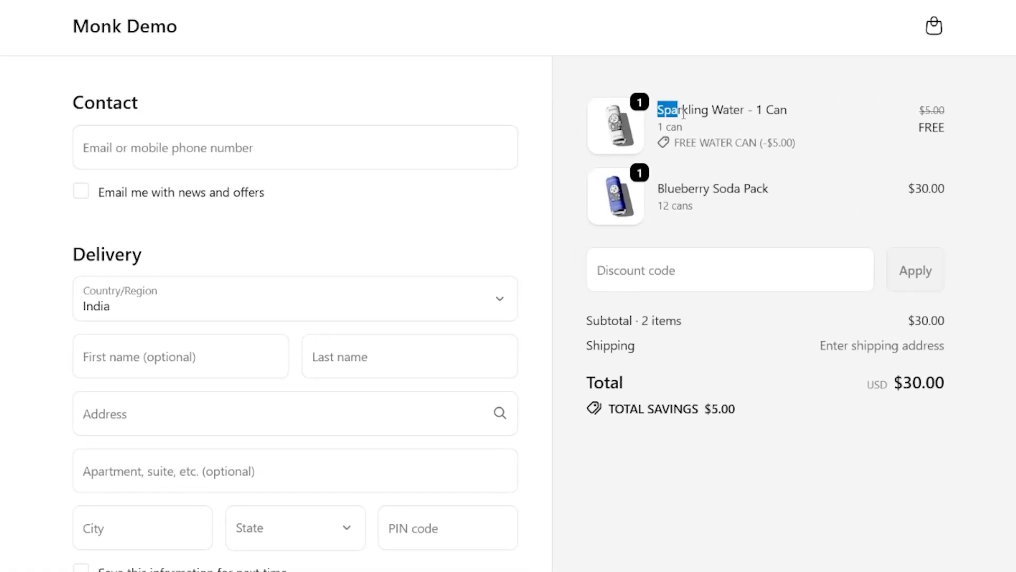
pyautogui.moveTo(657, 110); pyautogui.dragTo(782, 111)
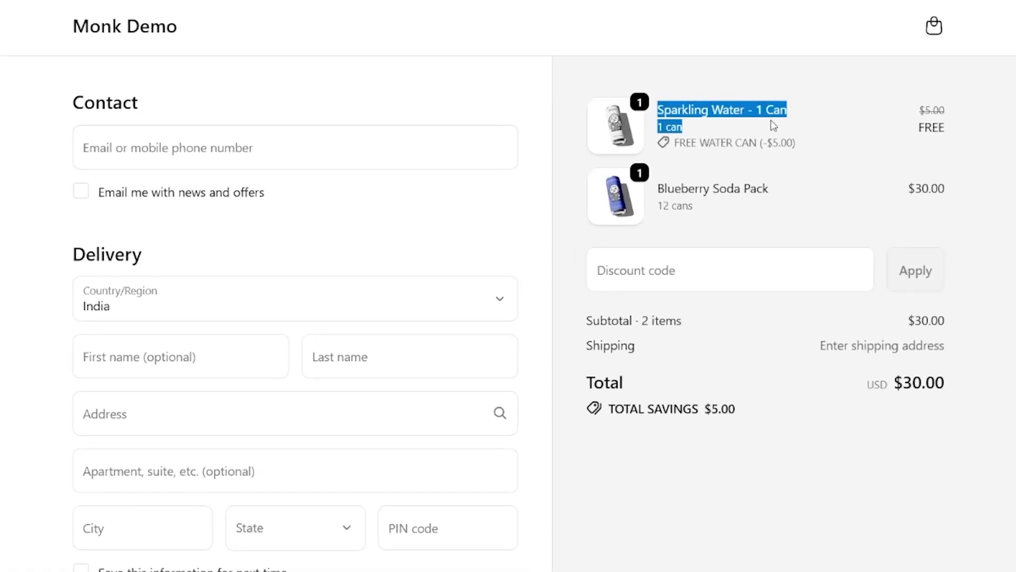
pyautogui.click(924, 150)
pyautogui.moveTo(918, 127); pyautogui.dragTo(947, 128)
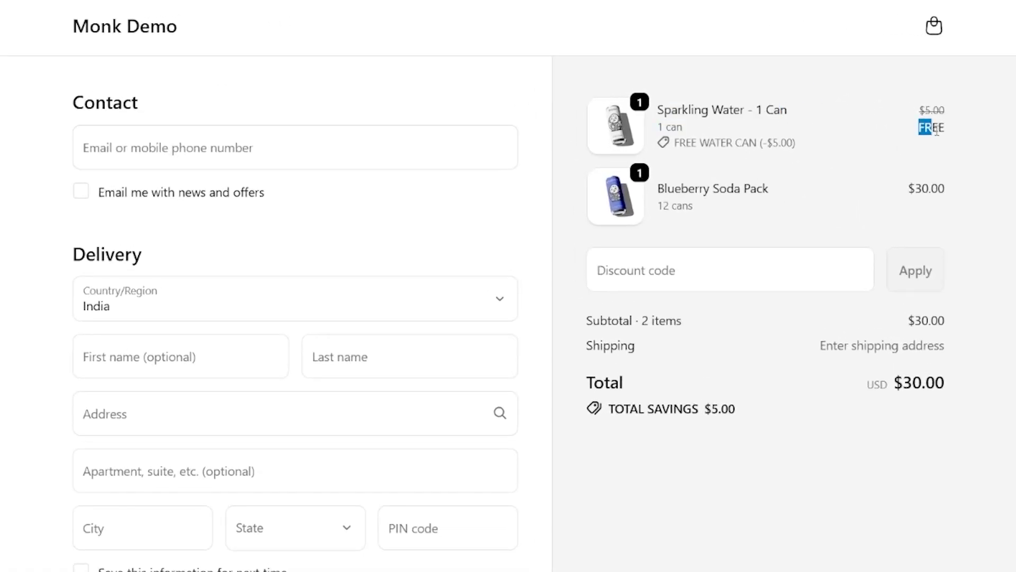
pyautogui.click(697, 312)
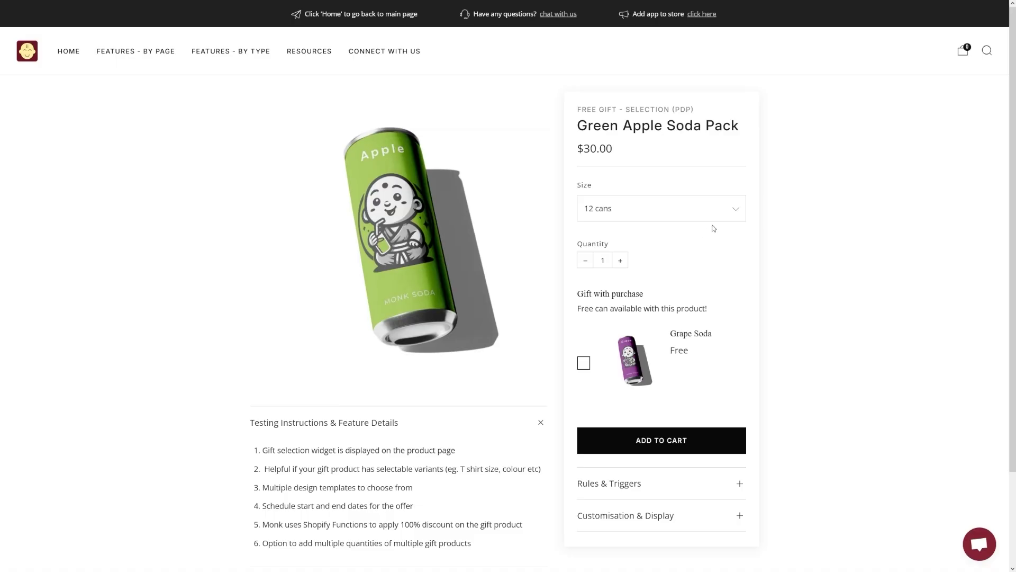
# Tick Grape Soda as the free gift and add the Green Apple Soda Pack to the cart
pyautogui.click(584, 363)
pyautogui.click(642, 445)
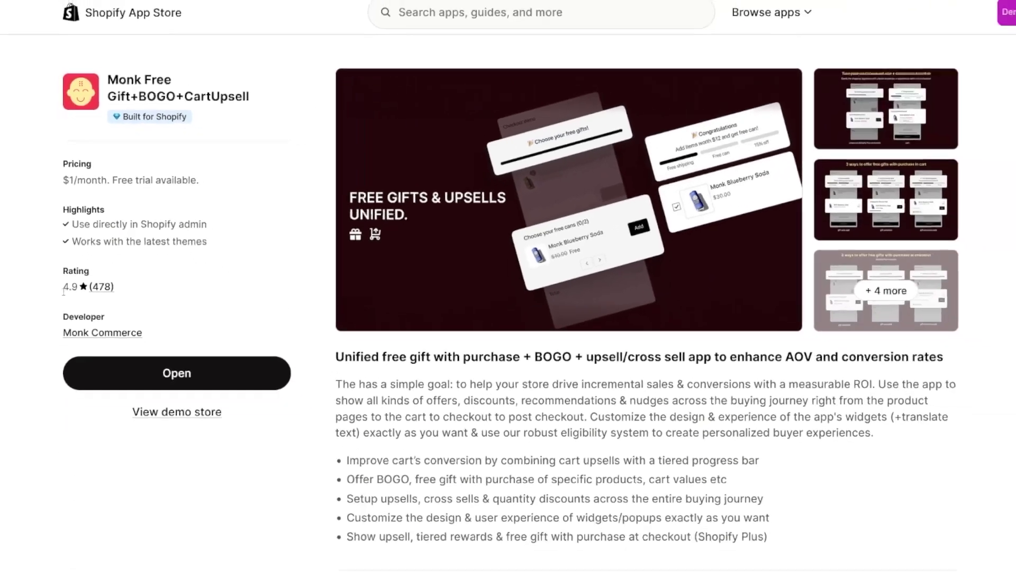
pyautogui.moveTo(59, 442); pyautogui.dragTo(73, 441)
pyautogui.moveTo(71, 267); pyautogui.dragTo(77, 267)
pyautogui.click(76, 267)
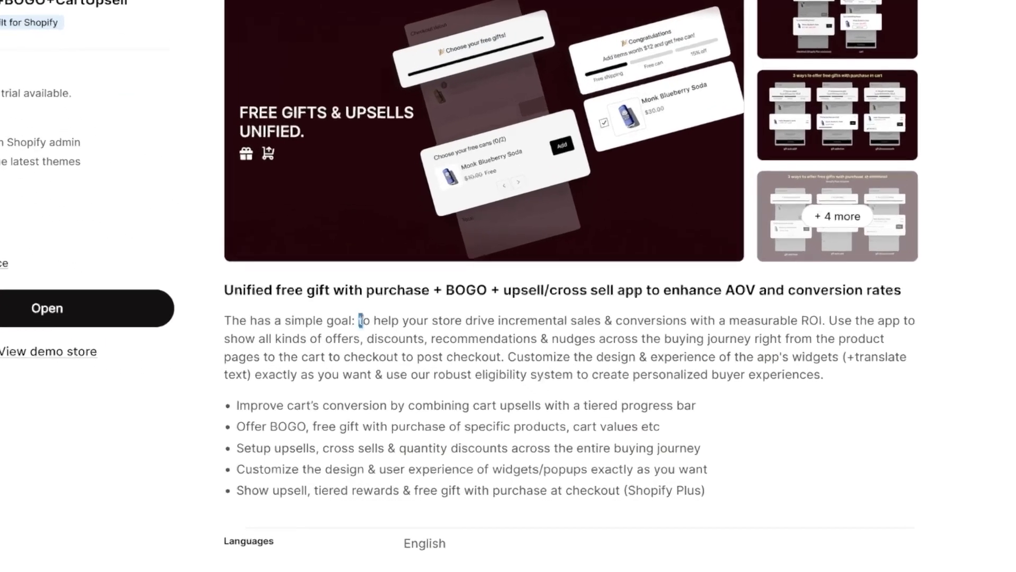
pyautogui.moveTo(418, 355); pyautogui.dragTo(502, 354)
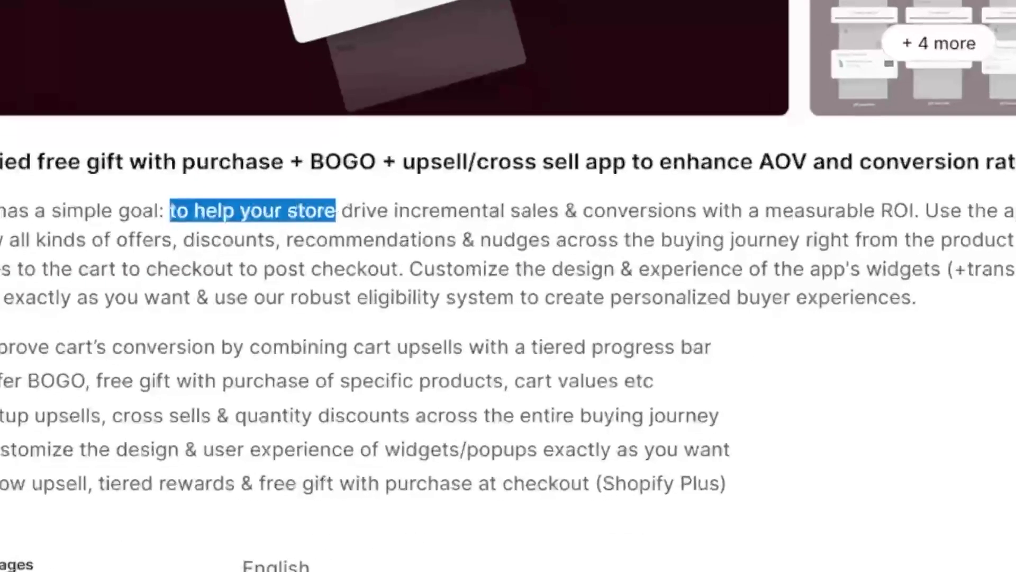
pyautogui.moveTo(336, 211); pyautogui.dragTo(917, 213)
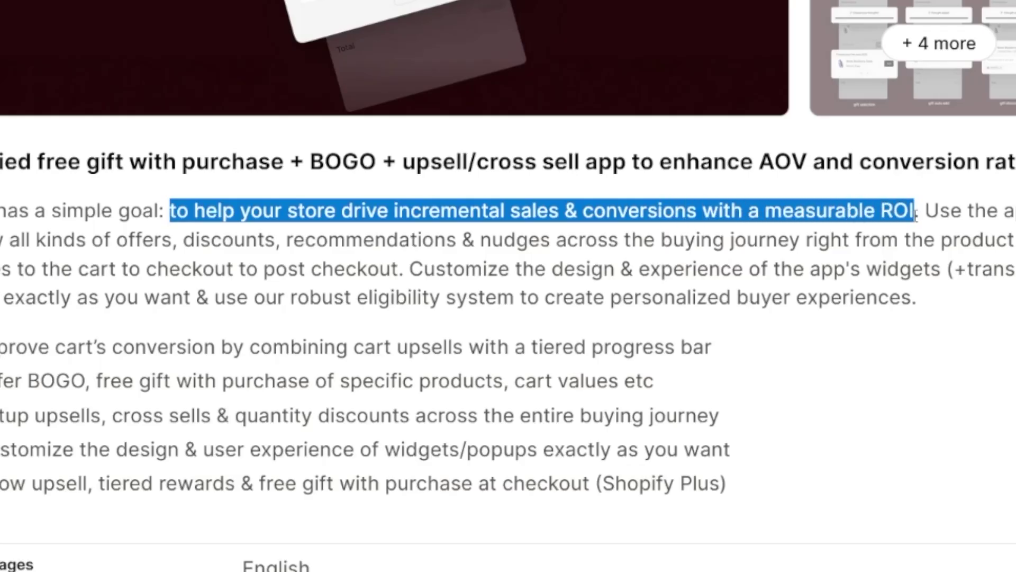
pyautogui.click(769, 223)
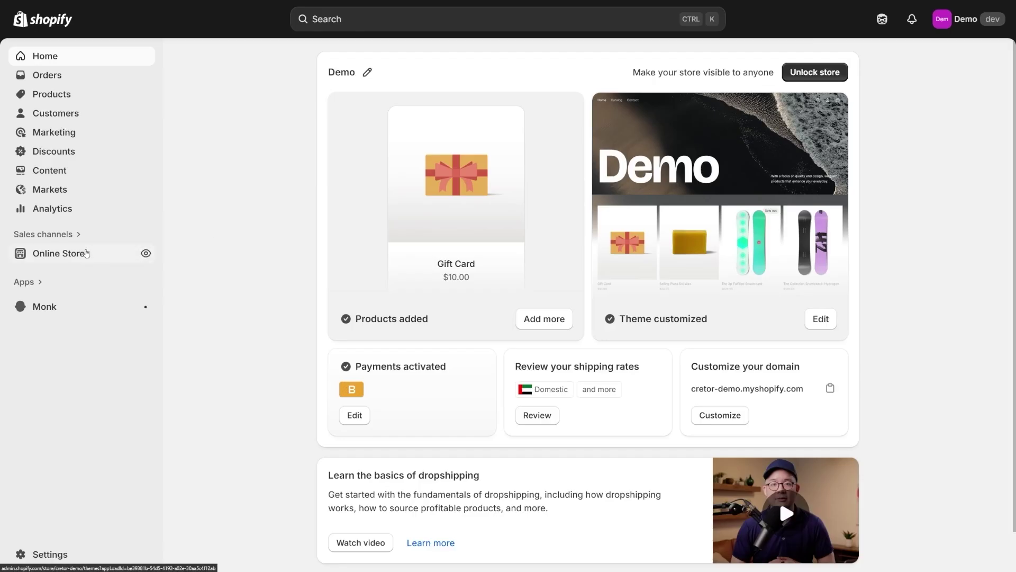
# Turn on the Monk toggle under App embeds in the Horizon theme editor
pyautogui.click(59, 253)
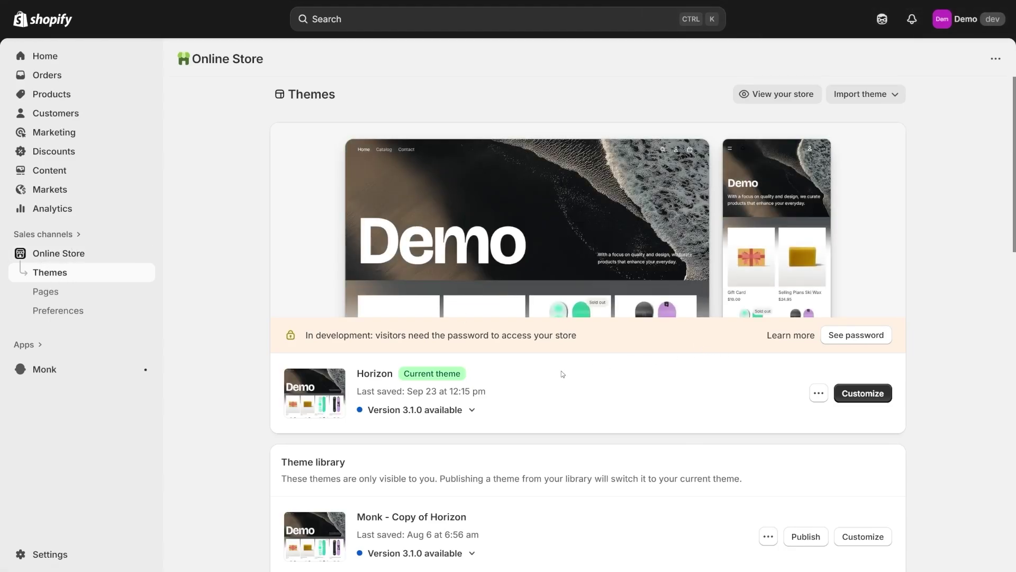
pyautogui.click(865, 395)
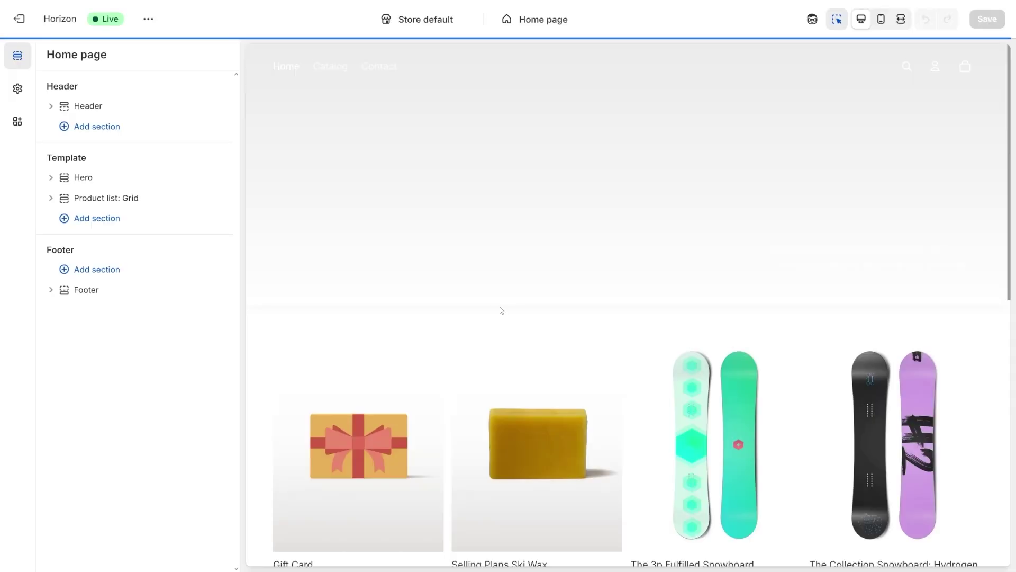
pyautogui.click(18, 121)
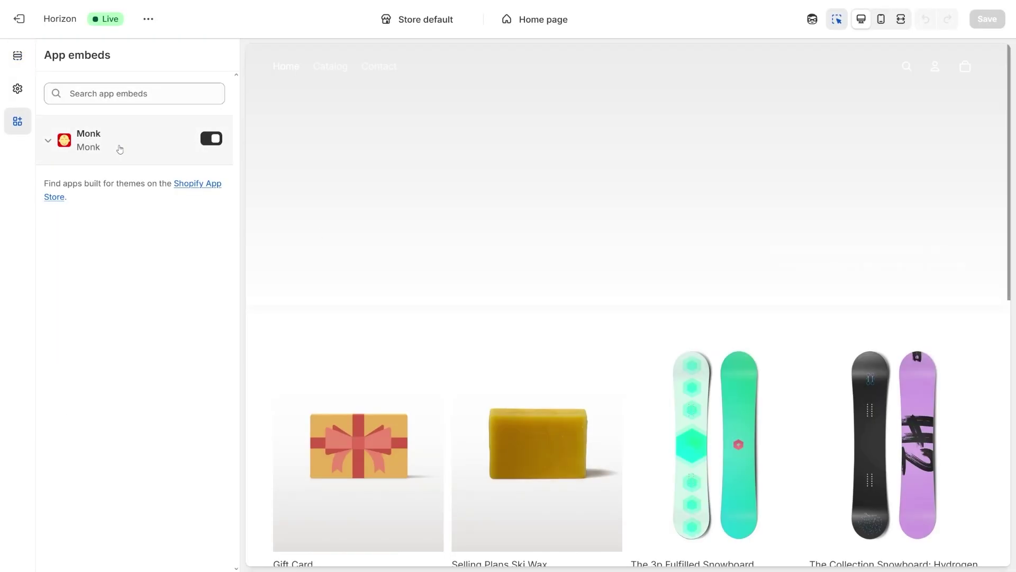
pyautogui.click(210, 139)
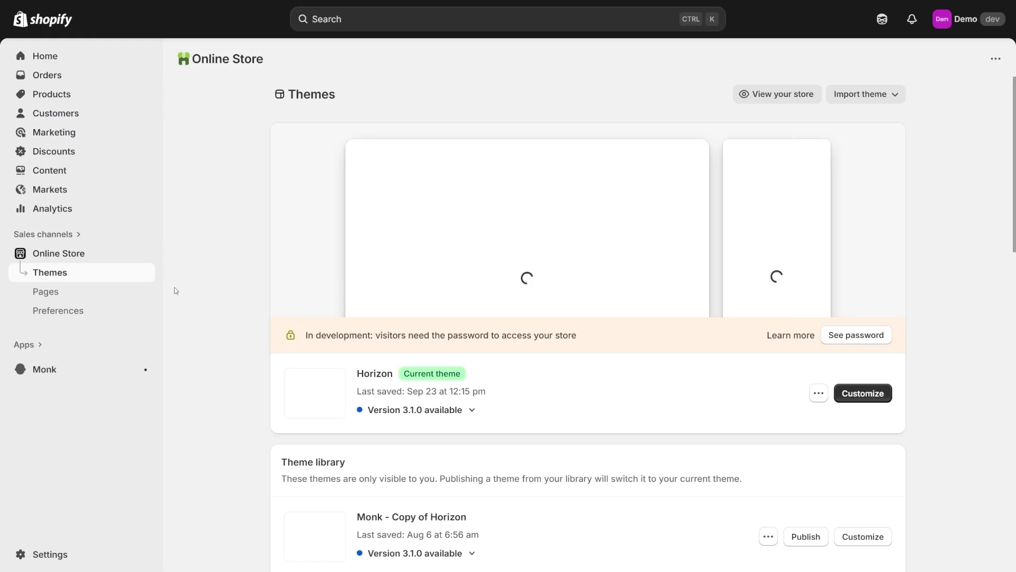
# In Monk, filter to Free gift templates and choose 'Get a gift when a specific item is purchased'
pyautogui.click(44, 369)
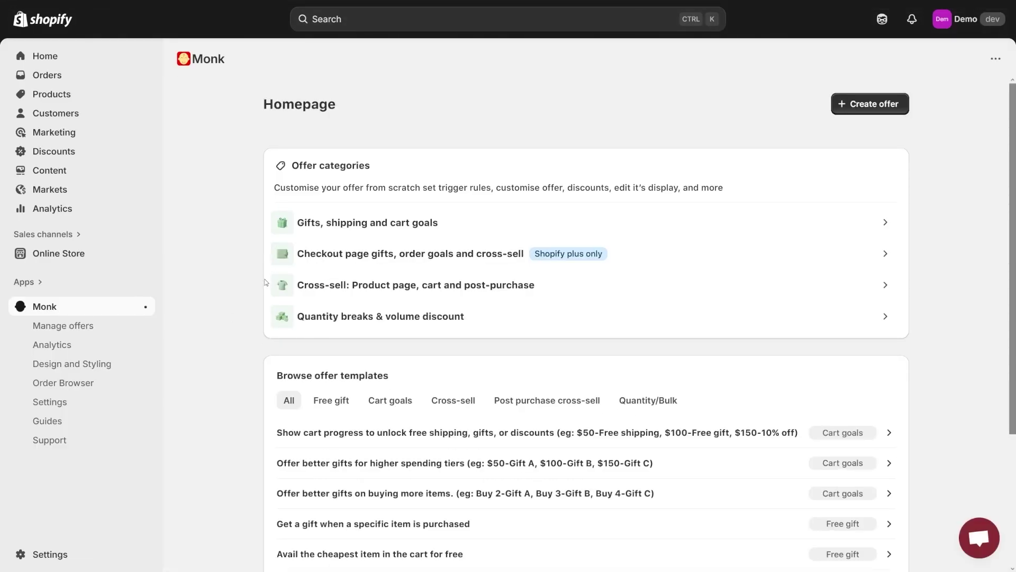
pyautogui.scroll(-1, 253, 256)
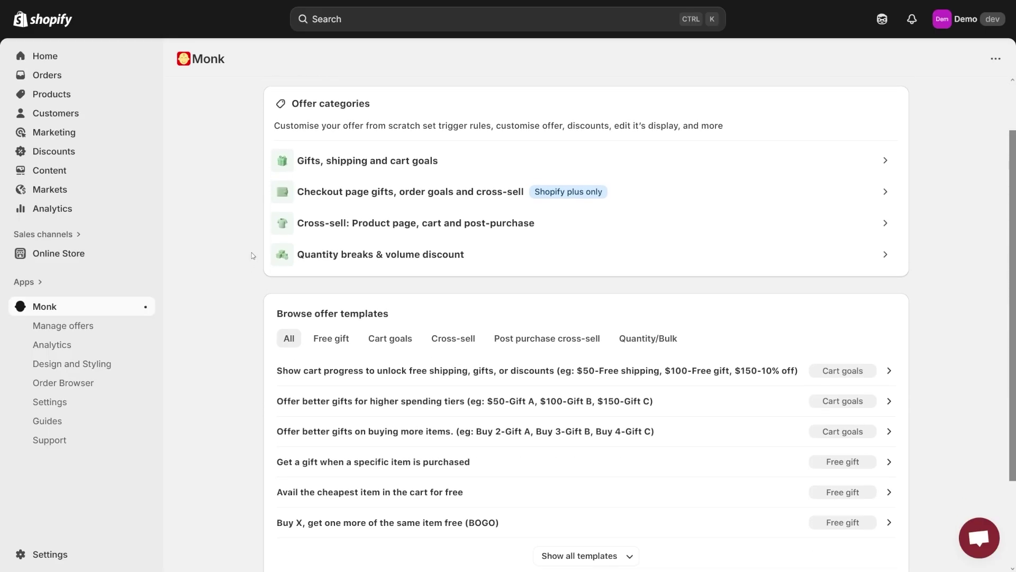
pyautogui.click(333, 339)
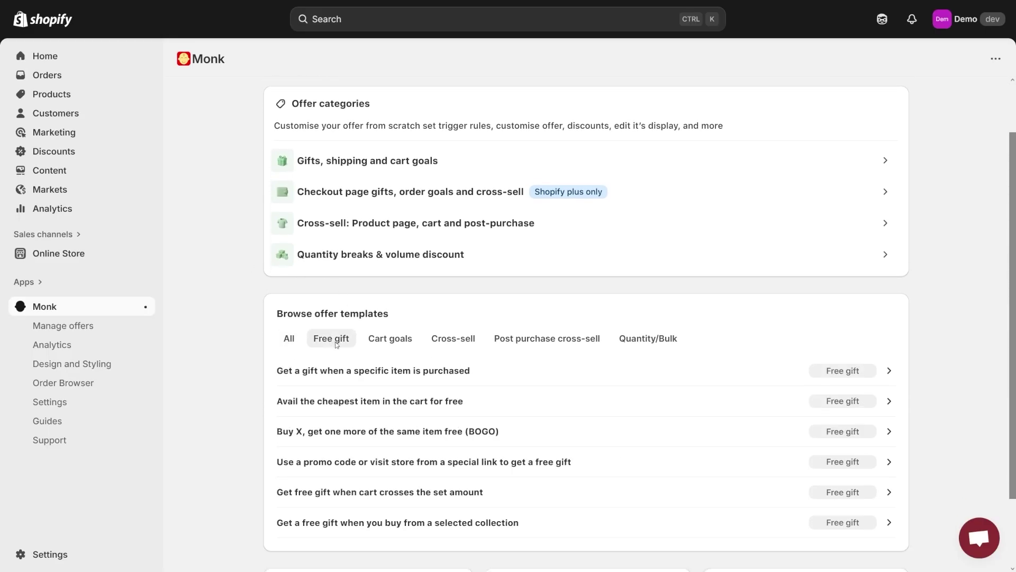
pyautogui.scroll(-1, 335, 343)
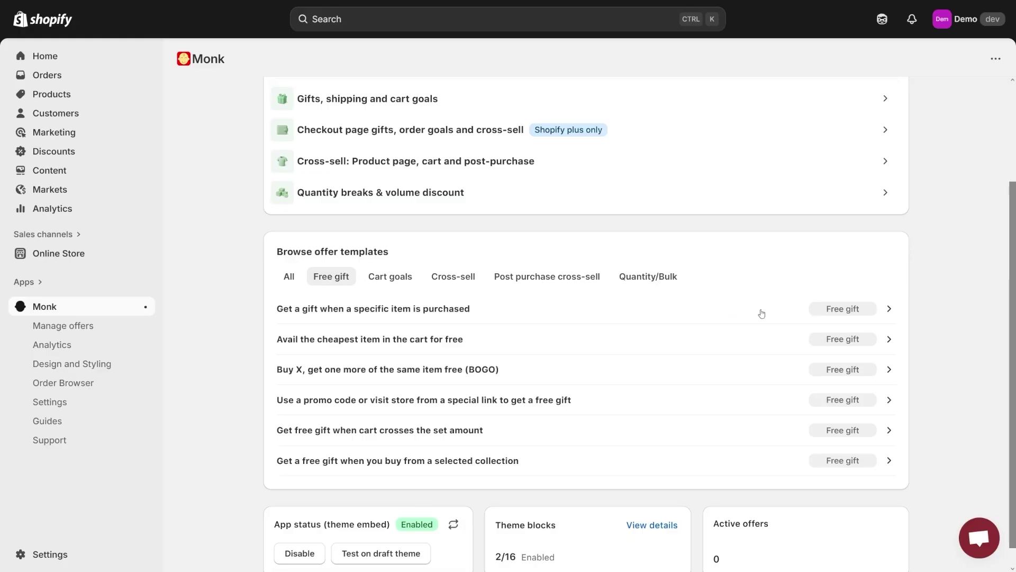
pyautogui.click(858, 311)
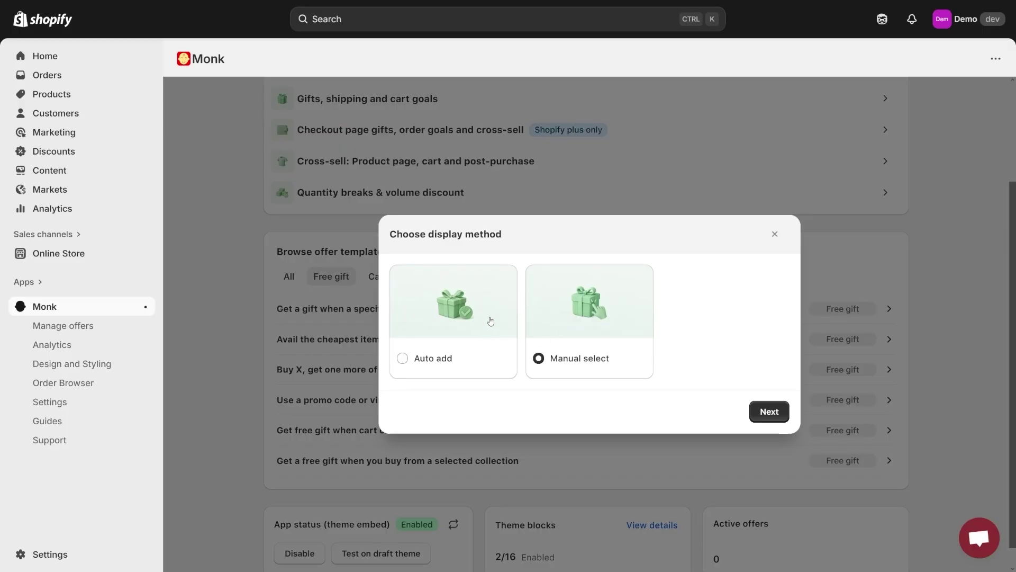
# Keep Auto add as the gift display method and confirm it
pyautogui.click(404, 359)
pyautogui.click(538, 359)
pyautogui.click(404, 357)
pyautogui.click(768, 411)
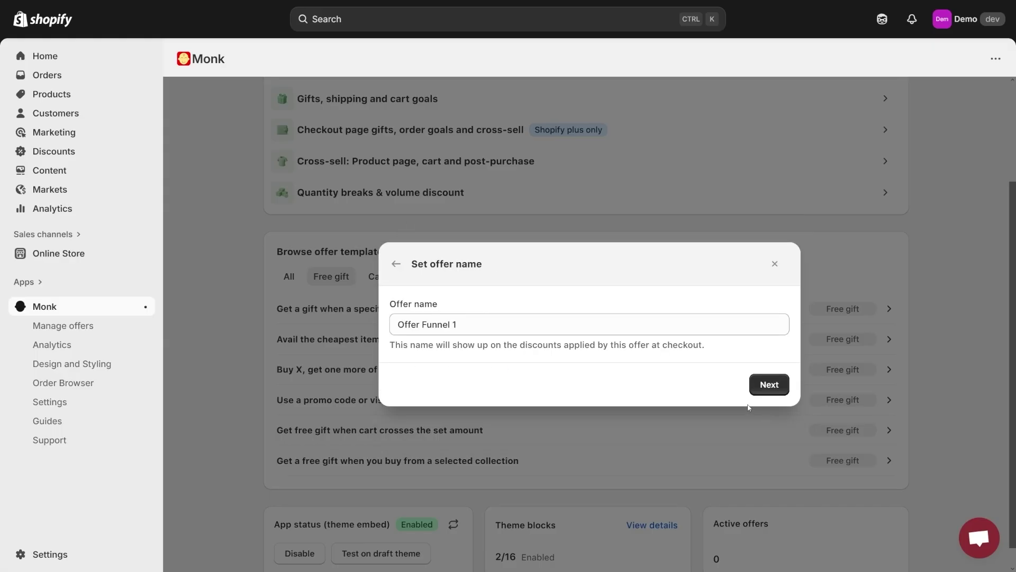
# Replace the default 'Offer Funnel 1' name with 'Christmas Gift' and create the offer
pyautogui.click(468, 323)
pyautogui.moveTo(487, 323); pyautogui.dragTo(395, 323)
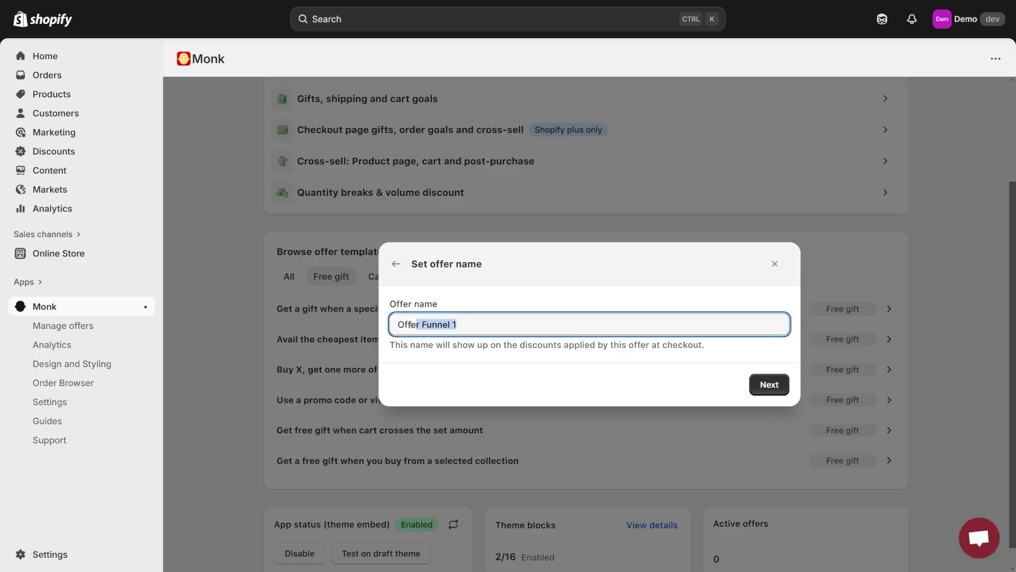
pyautogui.write('Christ')
pyautogui.write('mas Gift')
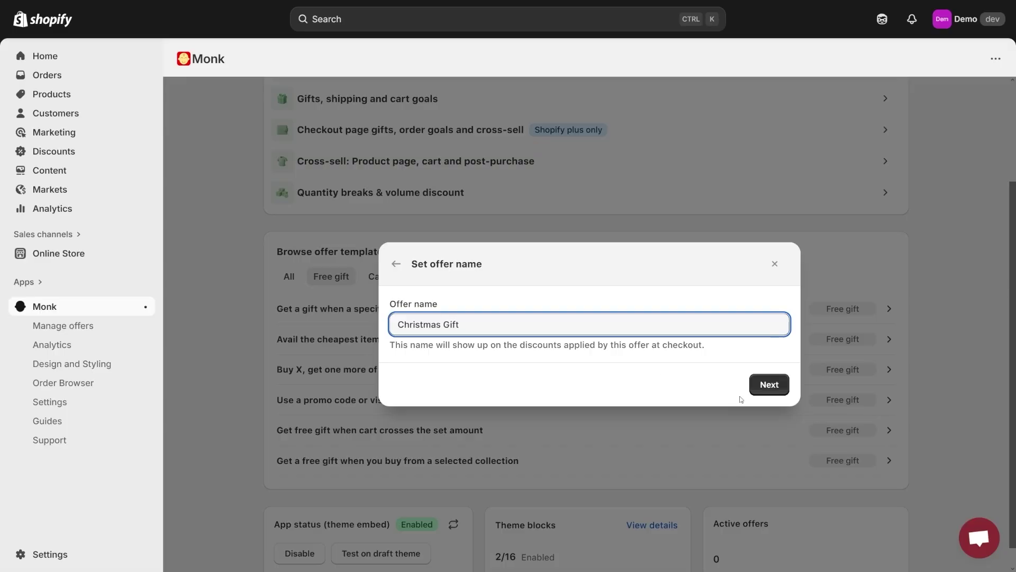
pyautogui.click(762, 383)
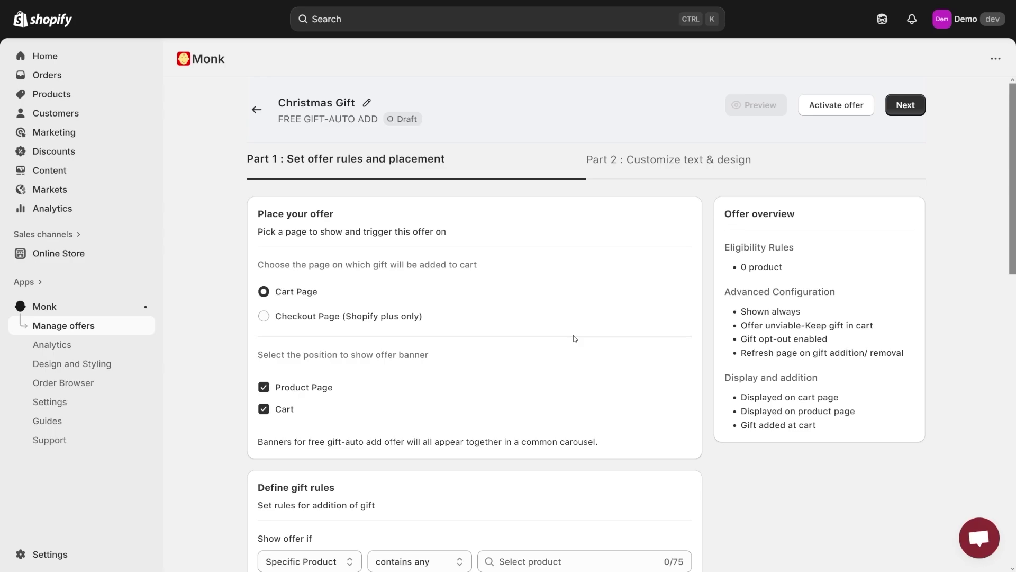
pyautogui.moveTo(257, 264); pyautogui.dragTo(471, 265)
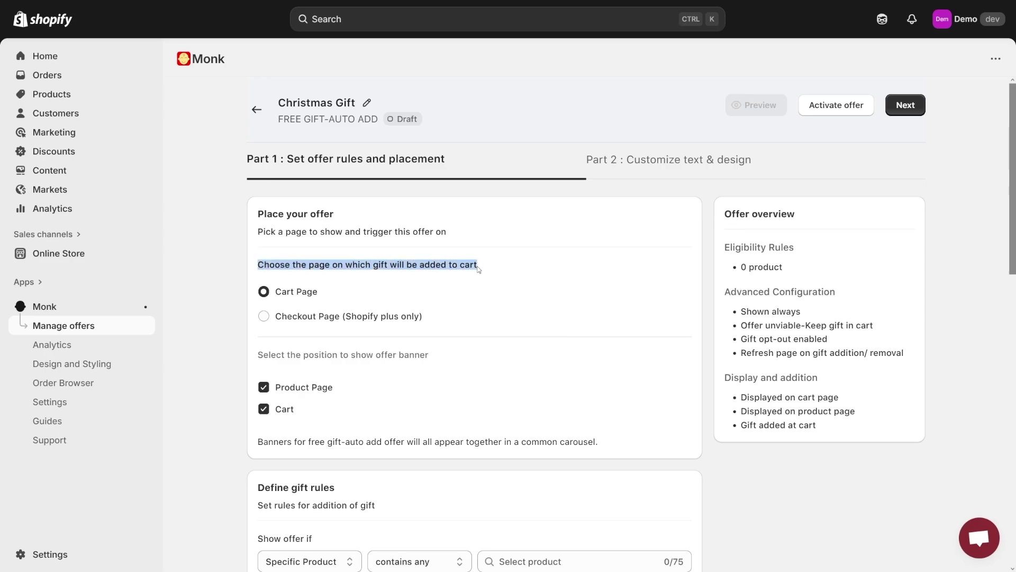
pyautogui.click(478, 268)
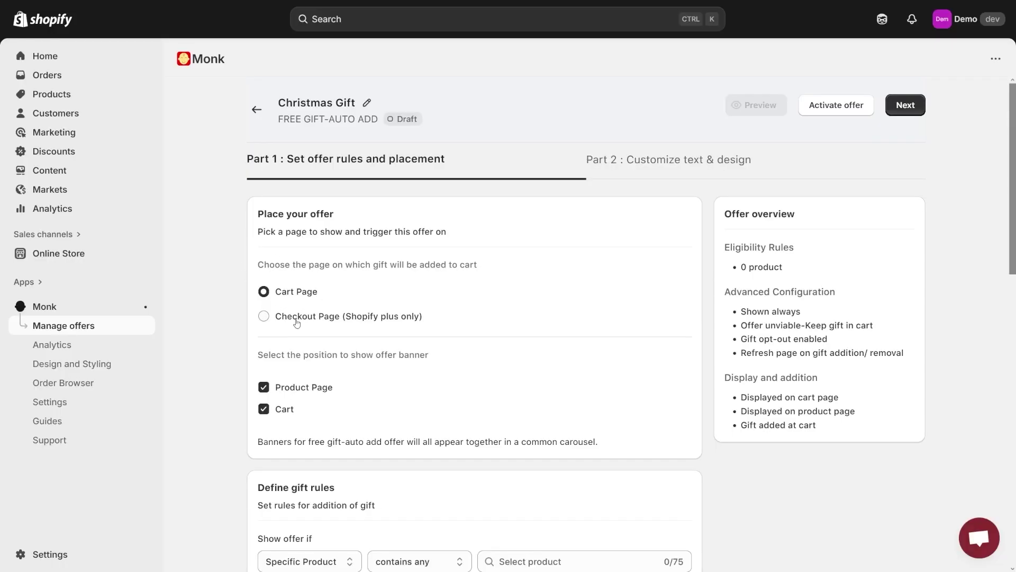
pyautogui.scroll(-2, 296, 322)
pyautogui.scroll(-2, 310, 277)
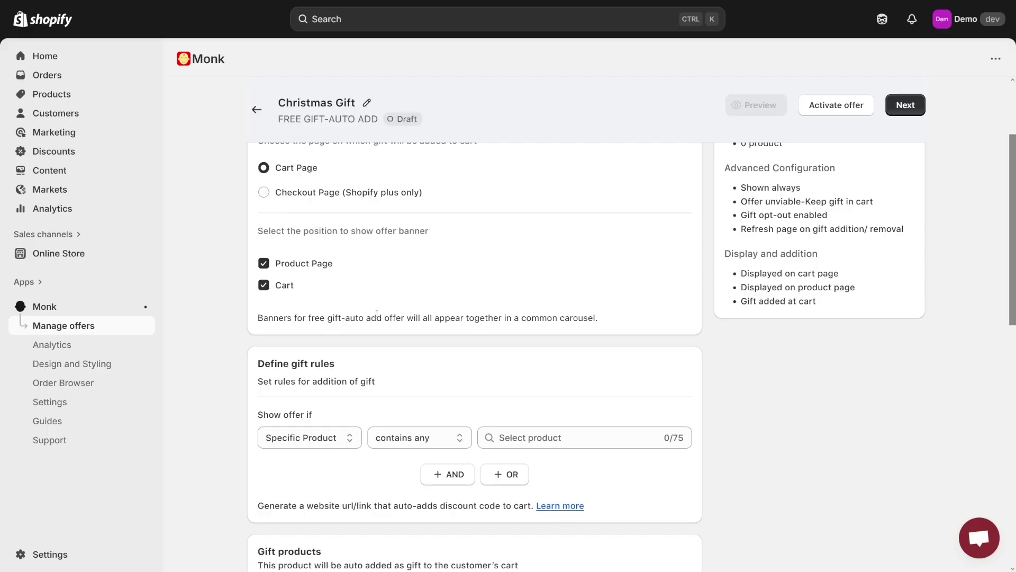
pyautogui.scroll(-3, 389, 322)
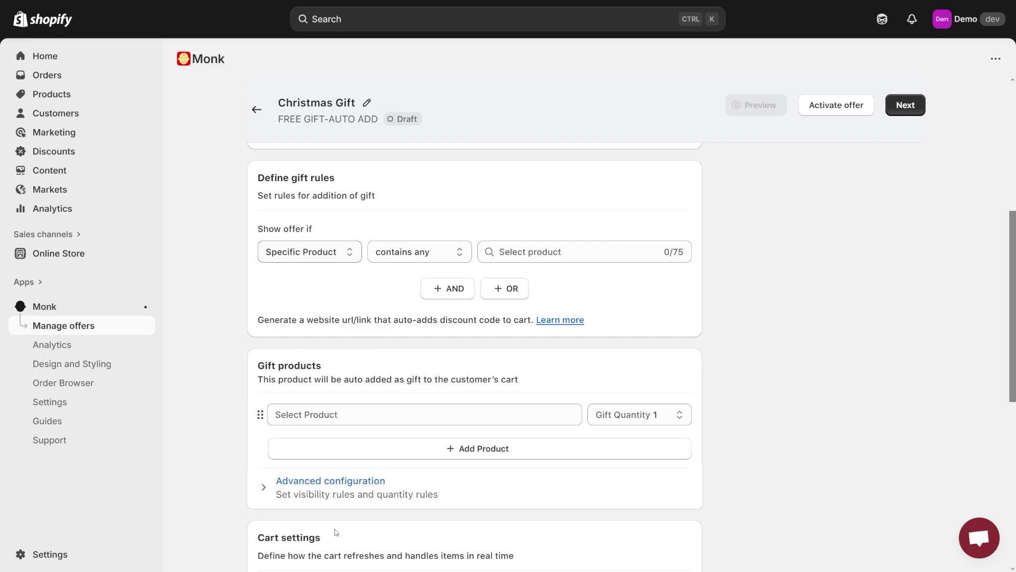
# Set Show offer if to Cart value range, greater than 40
pyautogui.press('Down')
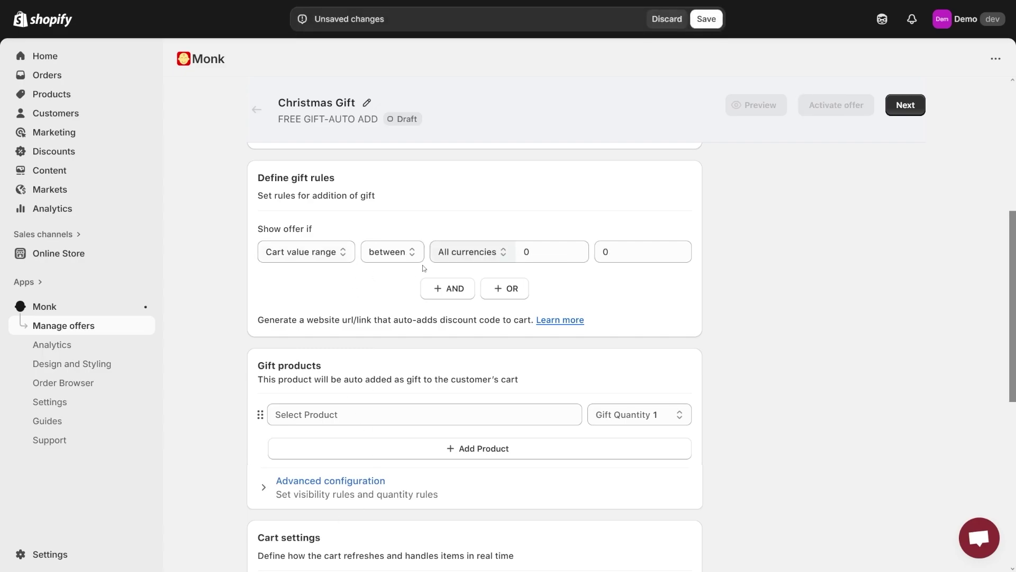
pyautogui.press('Down')
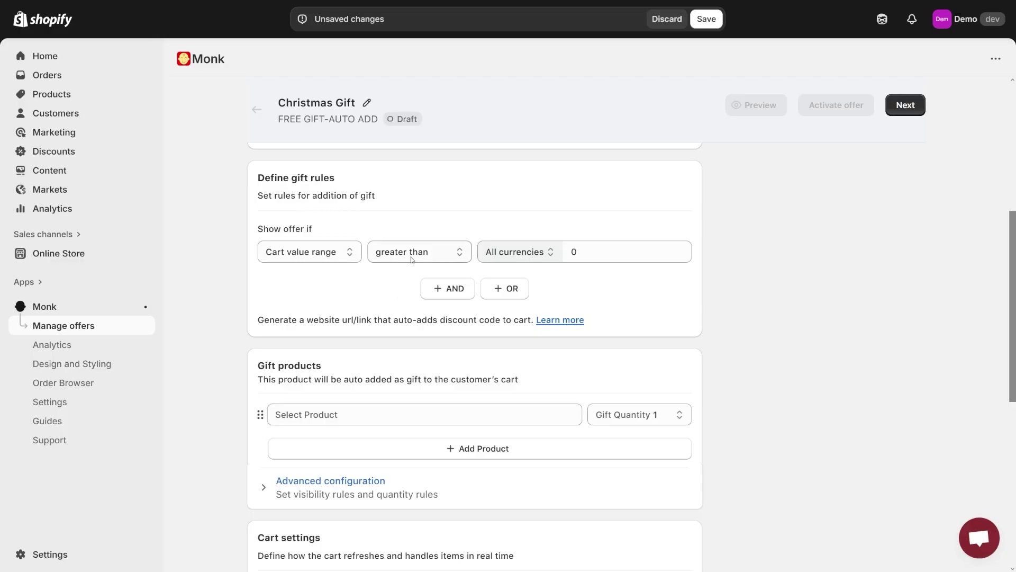
pyautogui.doubleClick(572, 251)
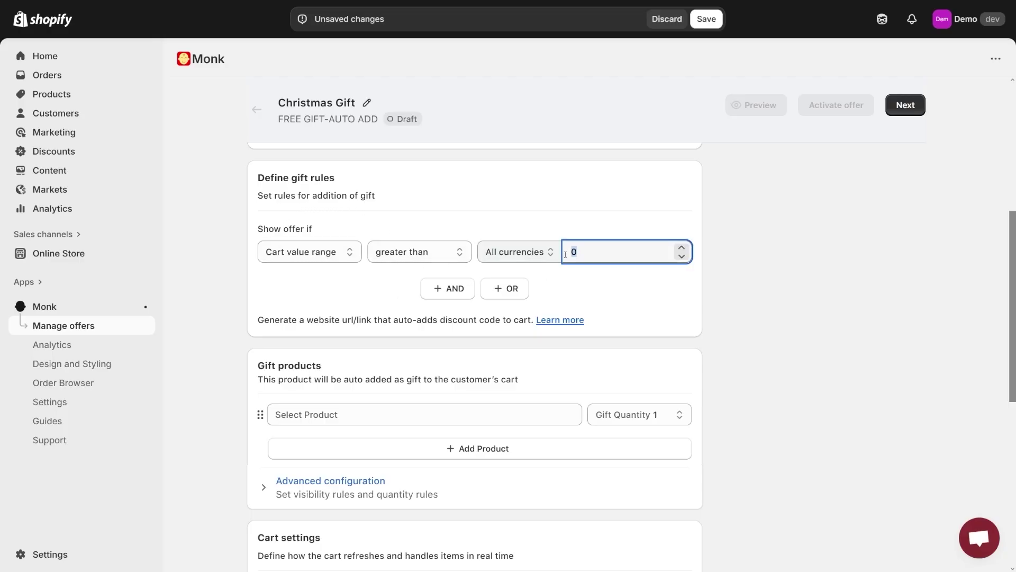
pyautogui.write('40')
pyautogui.click(600, 213)
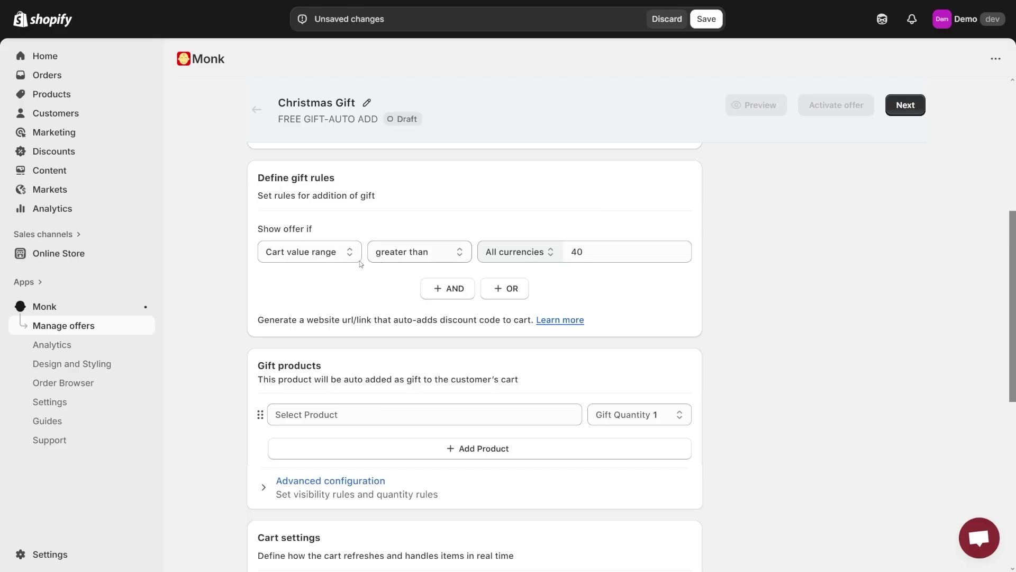
pyautogui.scroll(-2, 601, 212)
pyautogui.moveTo(258, 242); pyautogui.dragTo(323, 244)
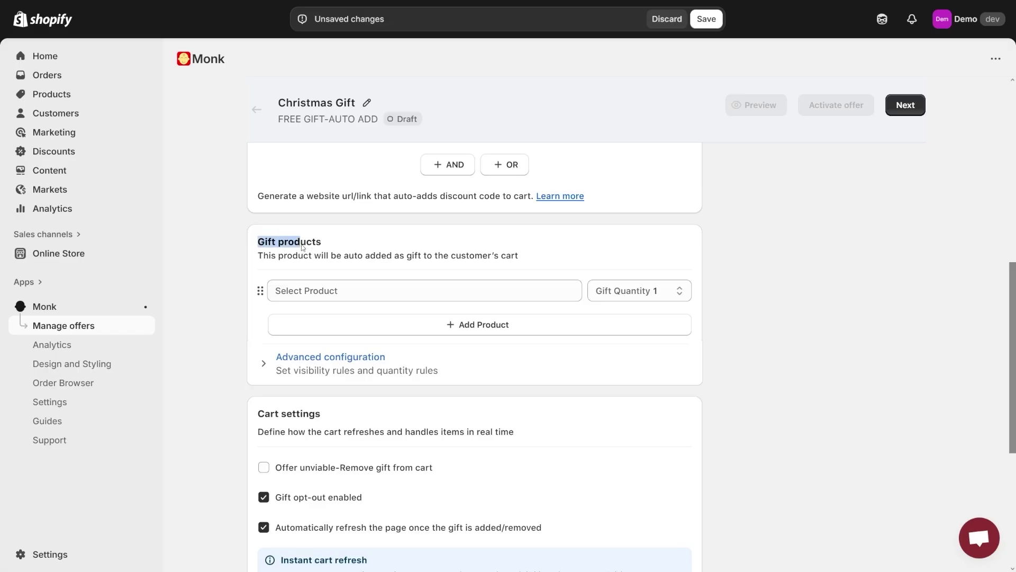
pyautogui.click(324, 249)
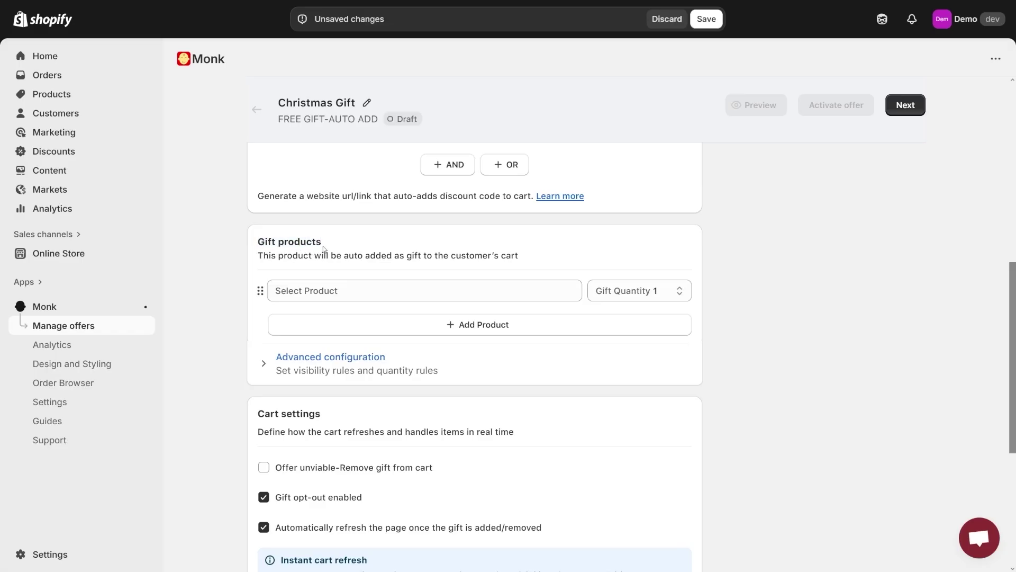
# Add the $10 Gift Card variant as the offer's gift product
pyautogui.click(336, 290)
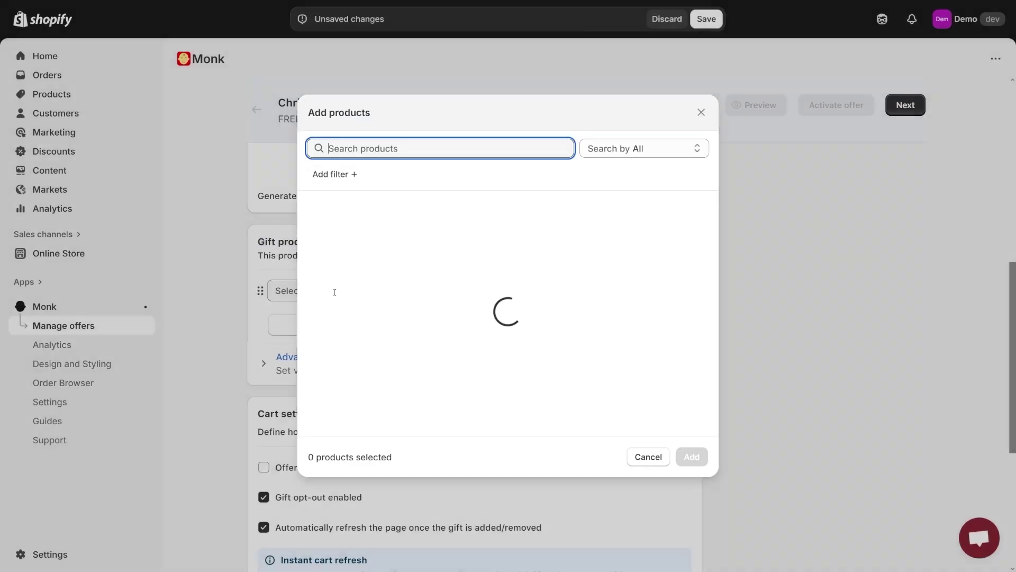
pyautogui.scroll(-8, 489, 278)
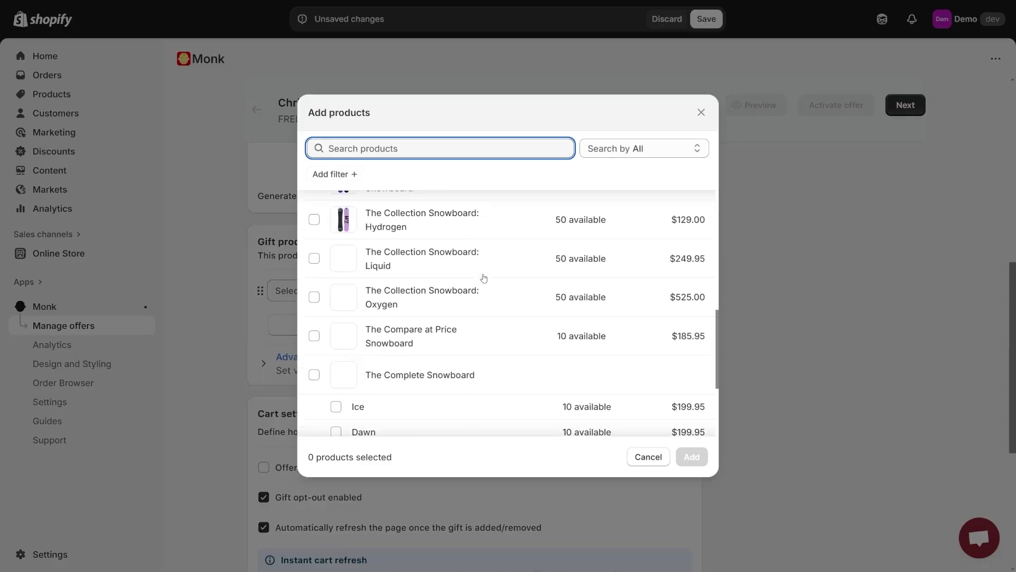
pyautogui.scroll(-4, 485, 295)
pyautogui.scroll(3, 483, 309)
pyautogui.scroll(5, 481, 317)
pyautogui.scroll(5, 481, 318)
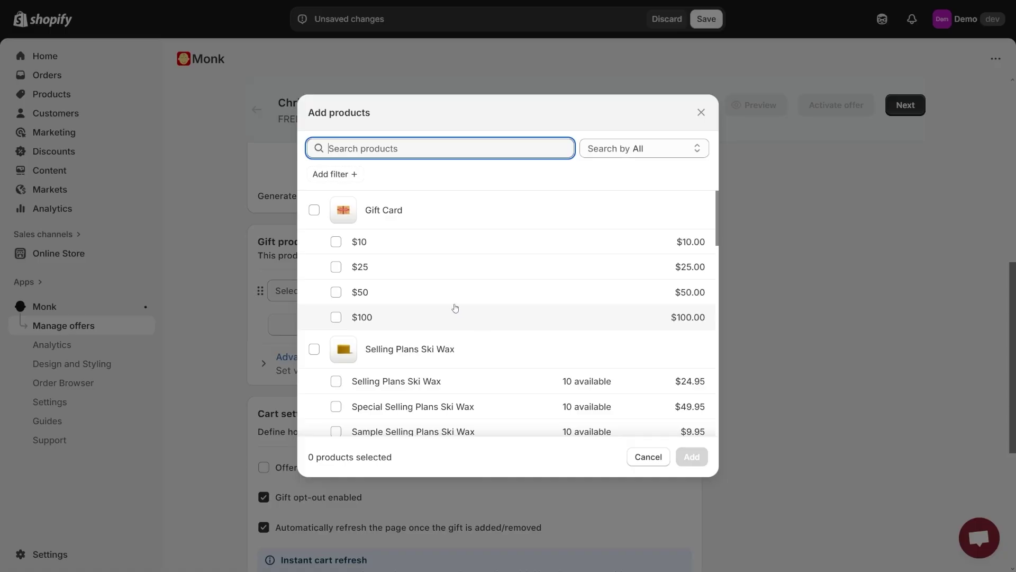
pyautogui.click(335, 241)
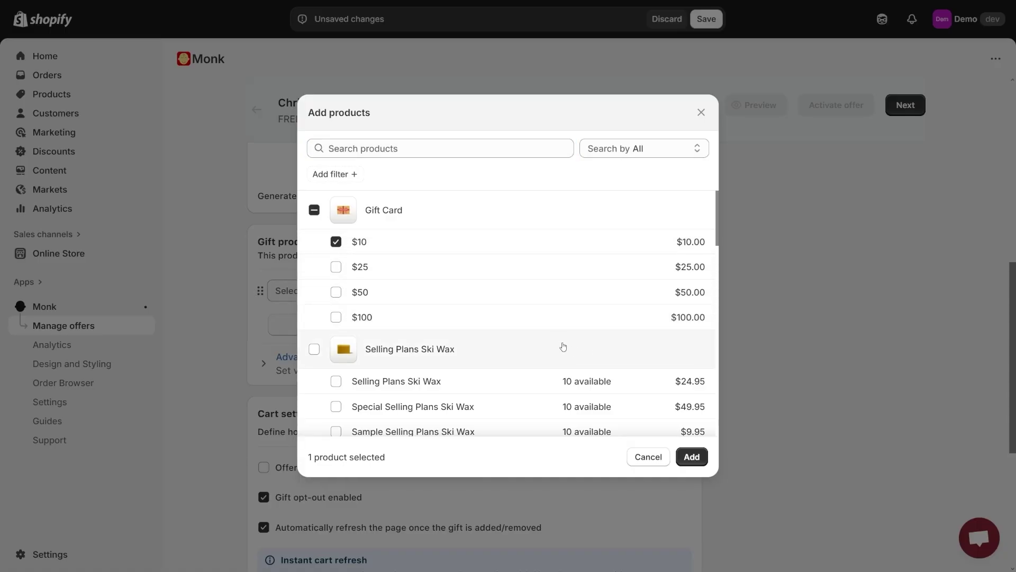
pyautogui.scroll(-5, 547, 333)
pyautogui.scroll(-3, 524, 310)
pyautogui.scroll(-4, 523, 307)
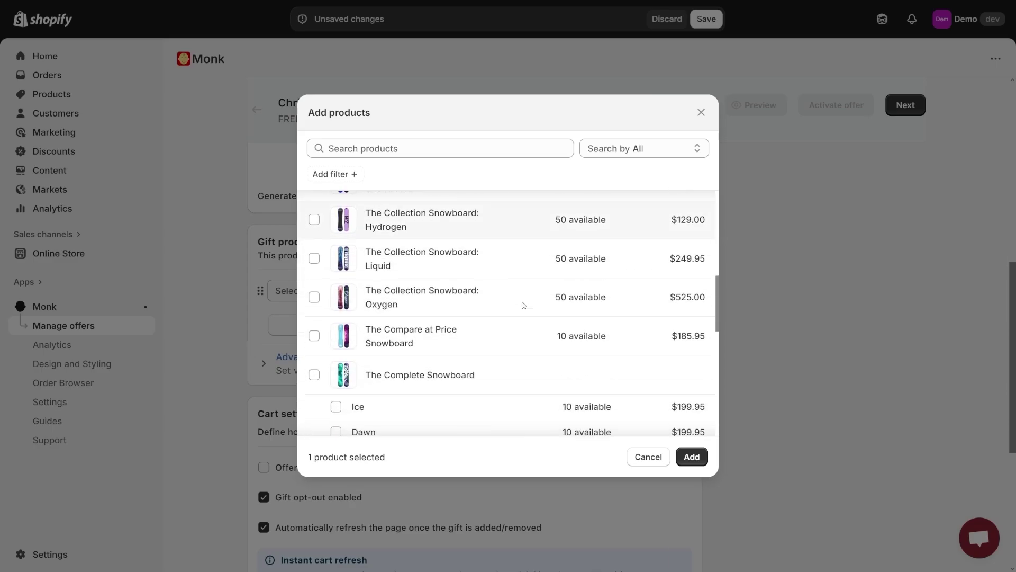
pyautogui.scroll(-4, 524, 310)
pyautogui.scroll(-4, 524, 309)
pyautogui.scroll(-3, 626, 386)
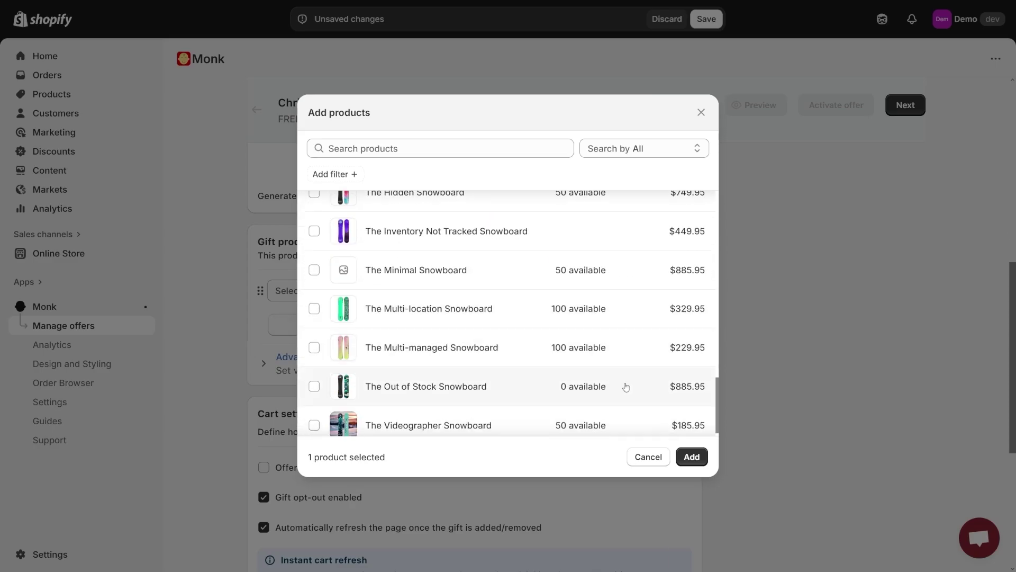
pyautogui.click(691, 456)
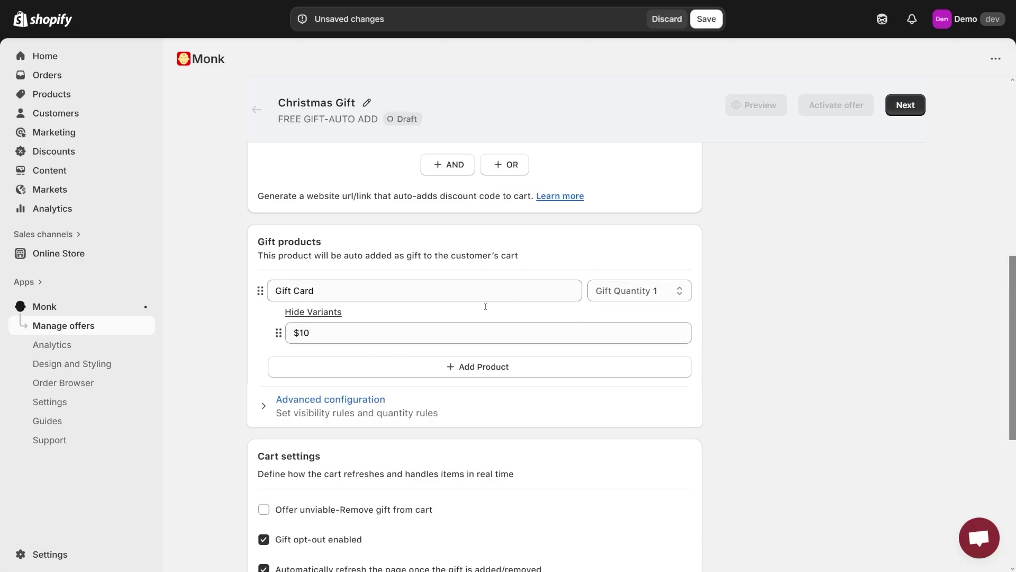
pyautogui.scroll(-3, 535, 313)
pyautogui.scroll(-3, 535, 301)
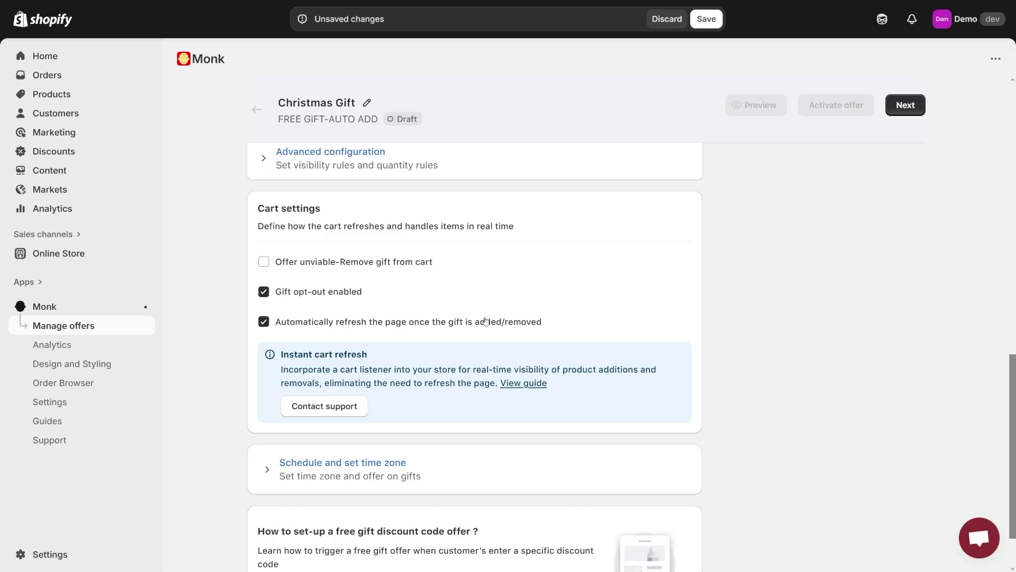
pyautogui.scroll(-2, 491, 286)
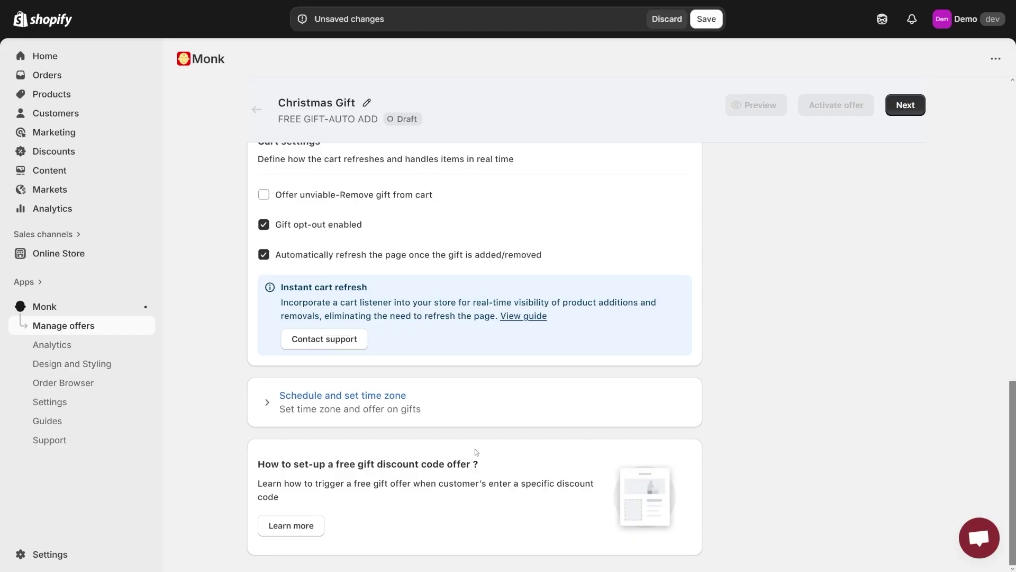
pyautogui.scroll(10, 411, 469)
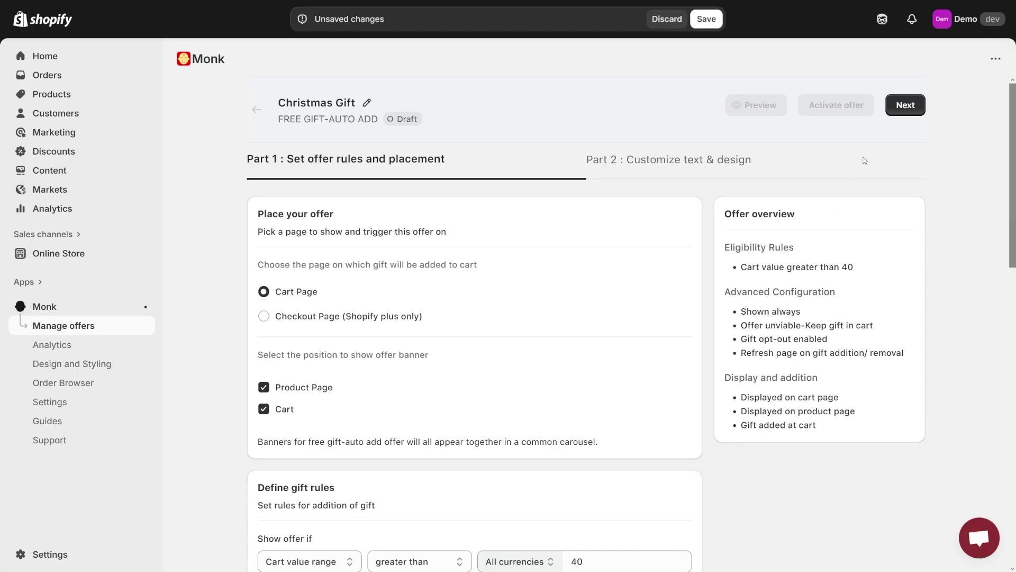
# Advance the Christmas Gift offer to Part 2, text and design customization
pyautogui.click(905, 105)
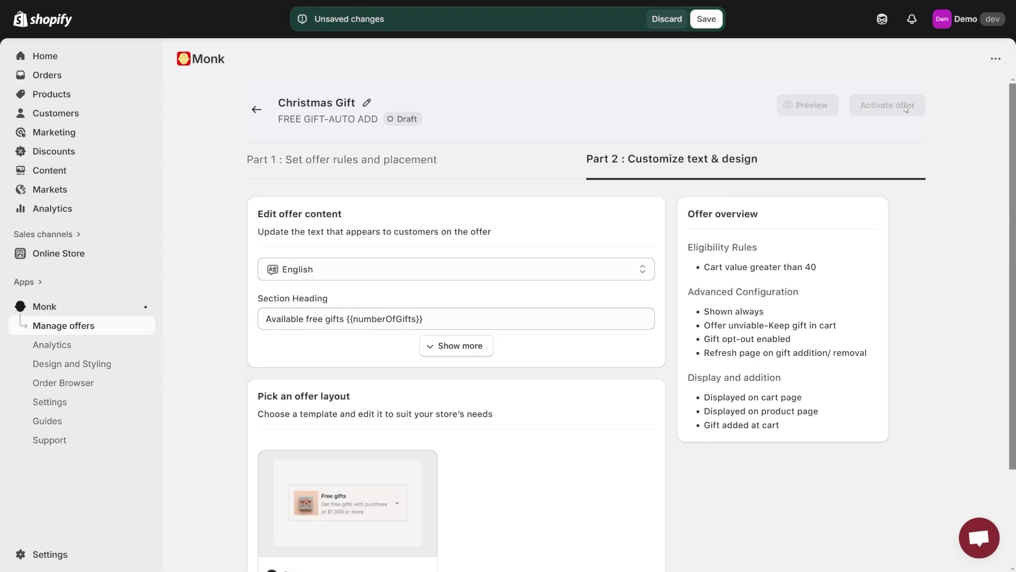
pyautogui.scroll(-1, 249, 236)
pyautogui.scroll(-1, 248, 234)
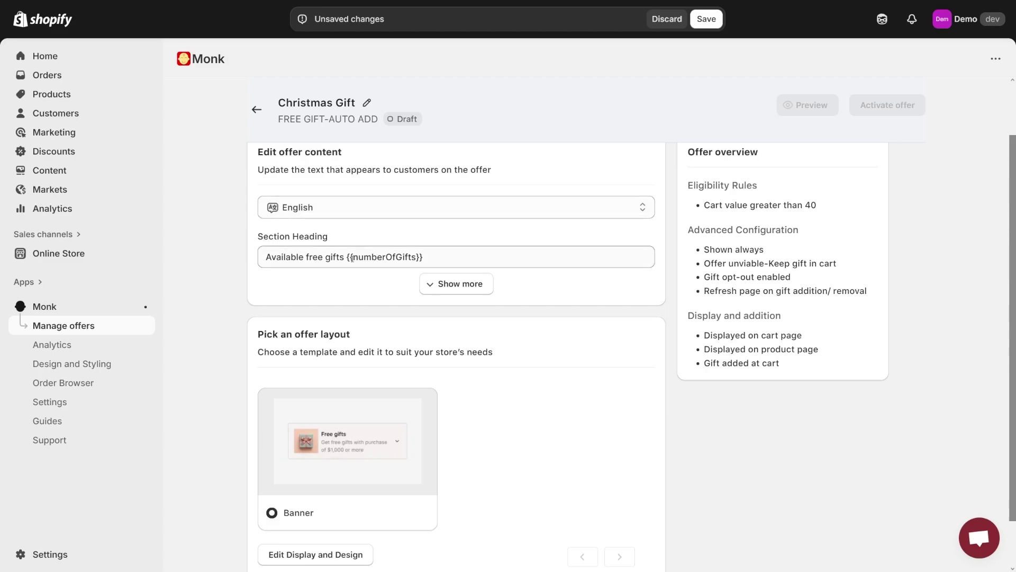
pyautogui.scroll(-1, 359, 301)
pyautogui.scroll(-1, 359, 302)
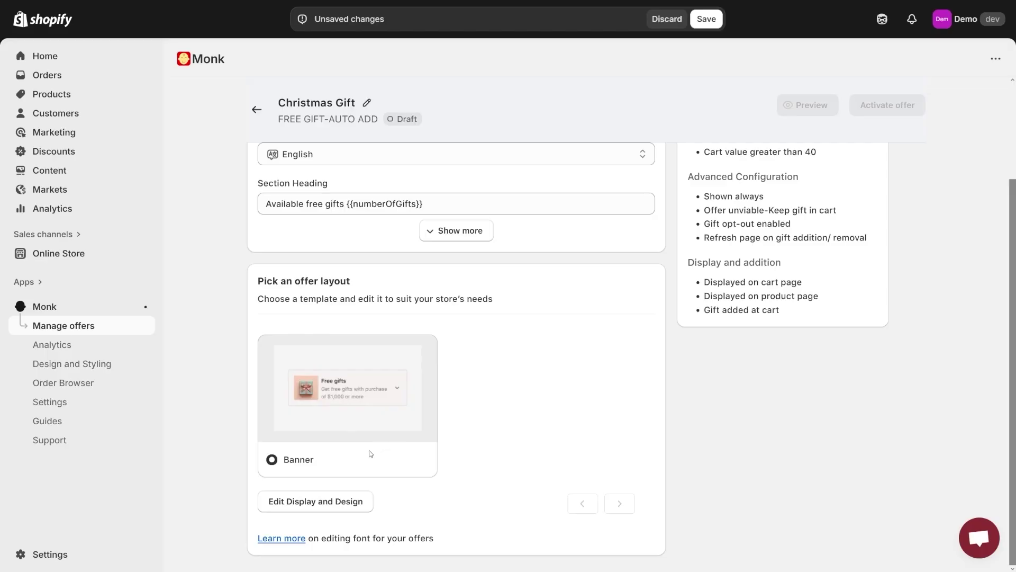
pyautogui.click(314, 505)
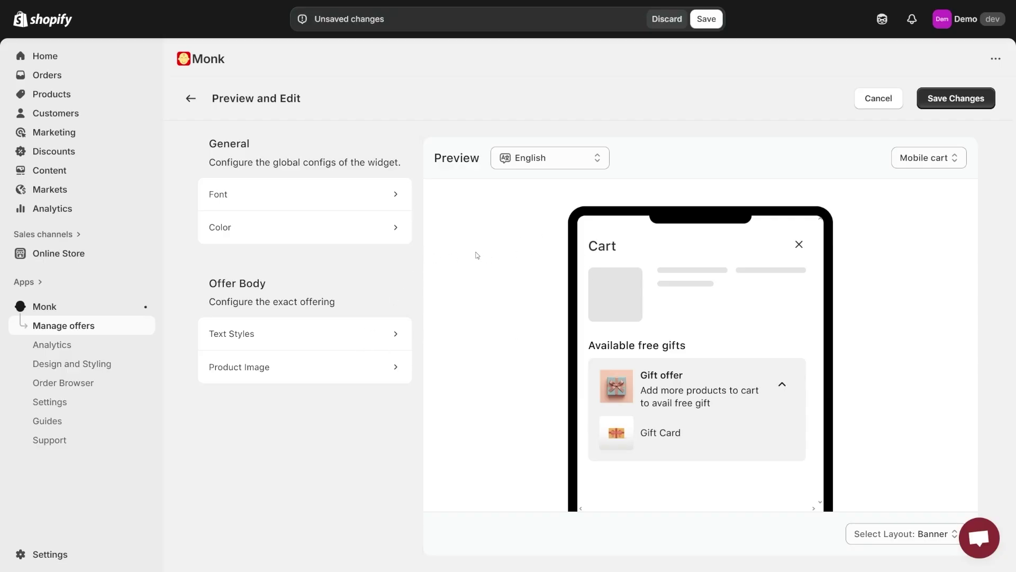
# Save the design changes and switch the Christmas Gift offer back to Active
pyautogui.click(956, 98)
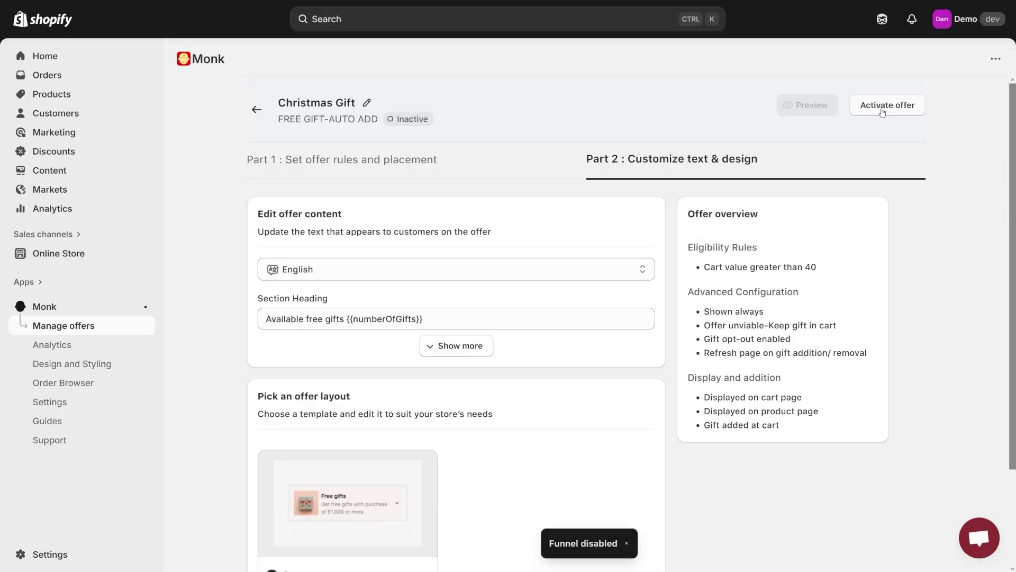
pyautogui.click(882, 107)
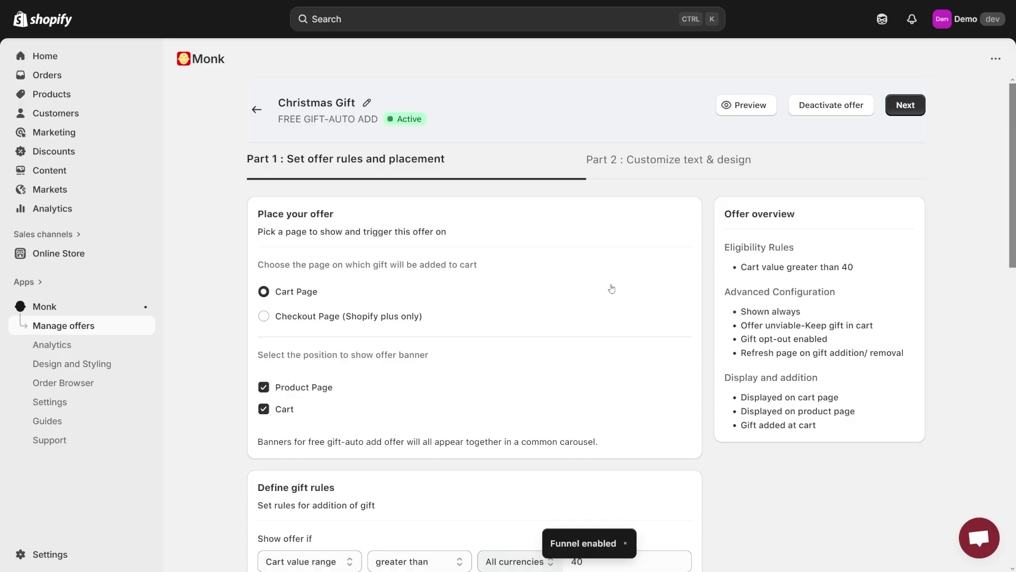
# Return to Monk's Manage offers list, where Christmas Gift shows Active
pyautogui.click(72, 327)
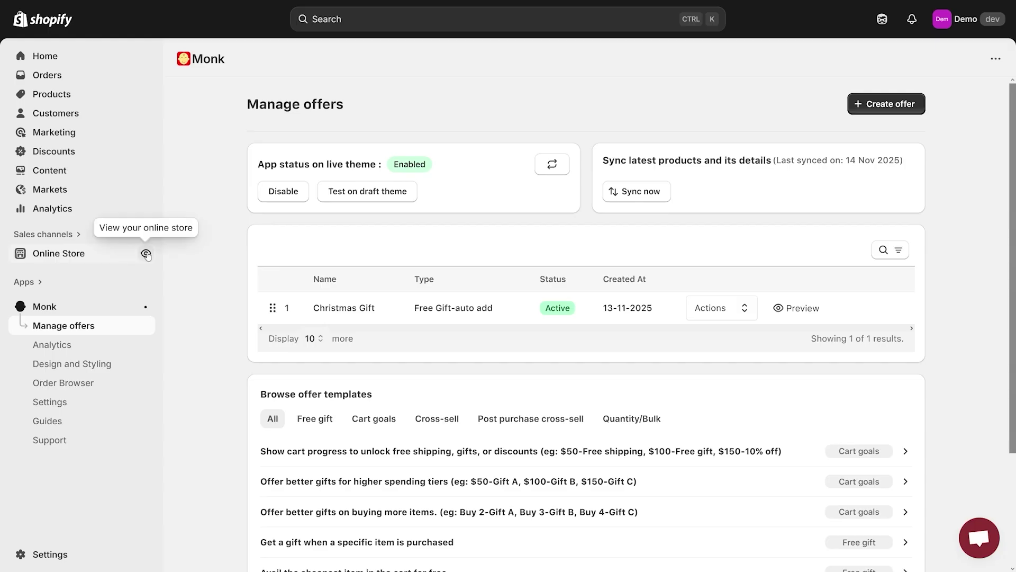
# On the Demo storefront, add Selling Plans Ski Wax to the cart, bringing a free $10 Gift Card
pyautogui.click(146, 254)
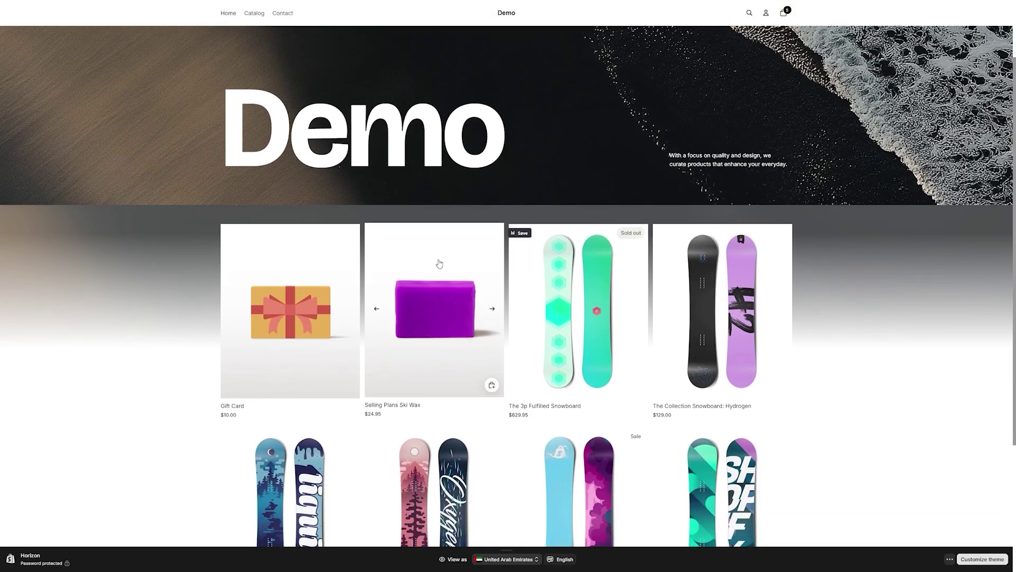
pyautogui.click(448, 322)
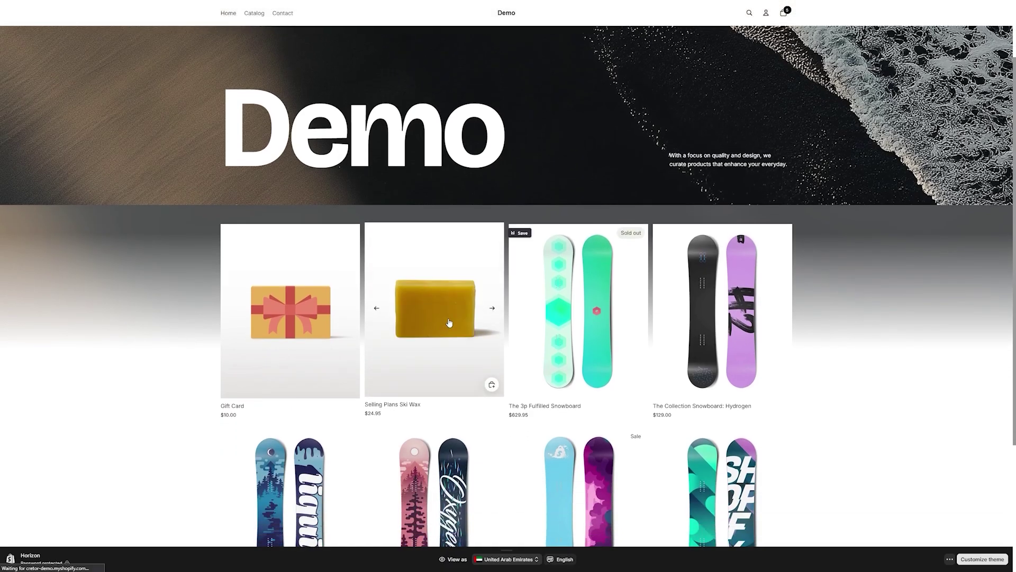
pyautogui.hotkey('ctrl', '+')
pyautogui.hotkey('ctrl', '+')
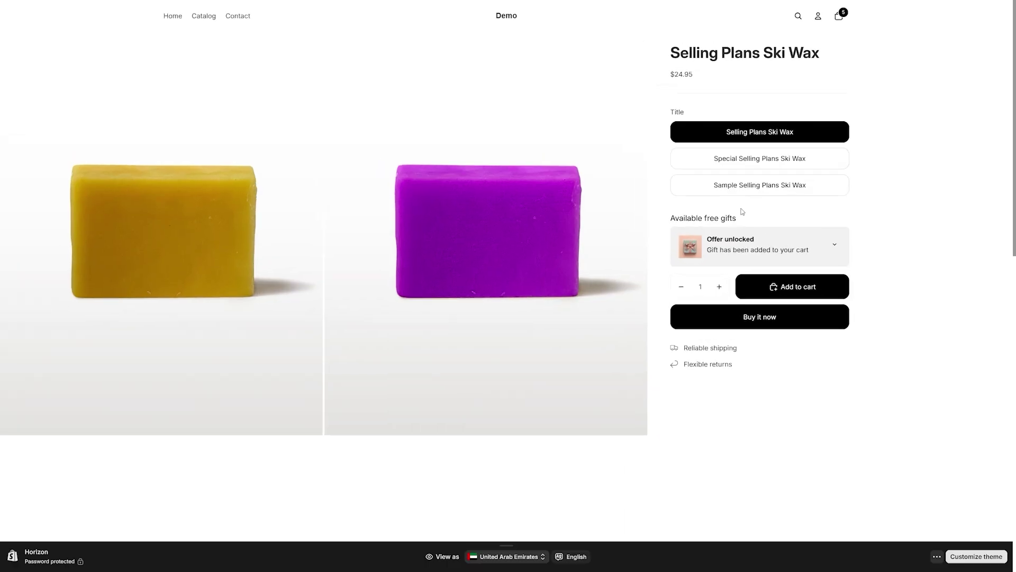
pyautogui.hotkey('ctrl', '+')
pyautogui.hotkey('ctrl', '+')
pyautogui.moveTo(710, 273); pyautogui.dragTo(795, 274)
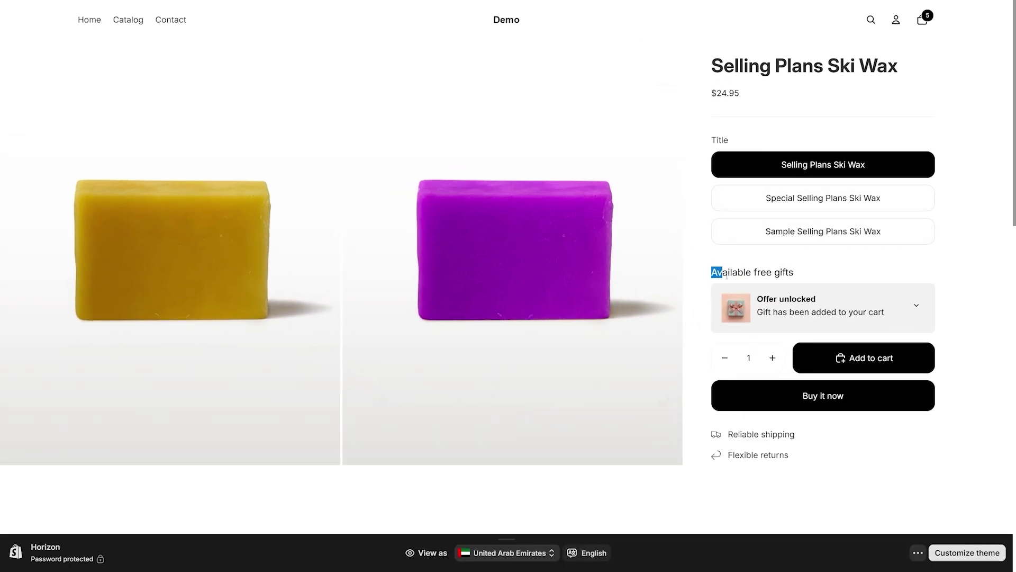
pyautogui.click(800, 283)
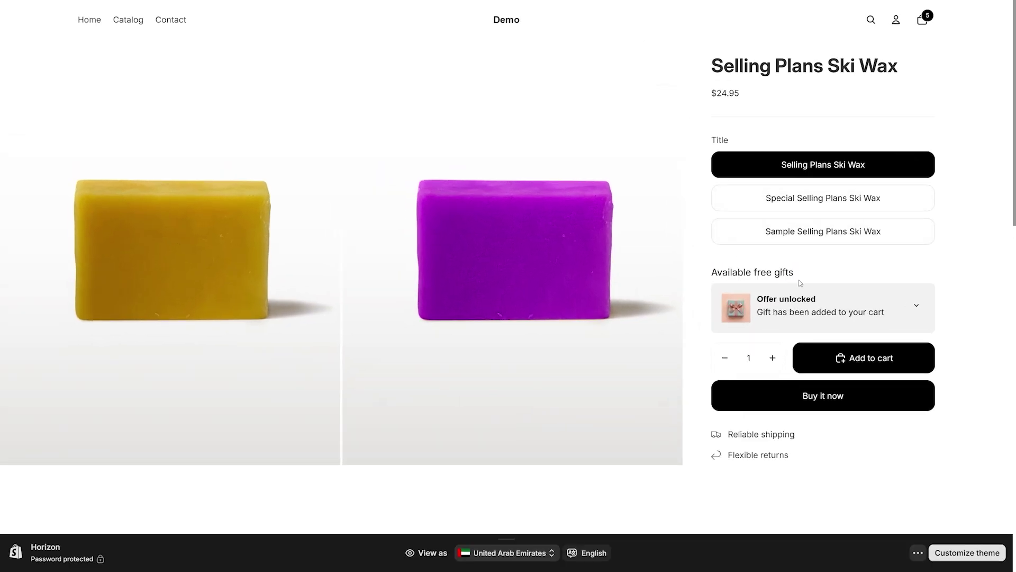
pyautogui.click(918, 305)
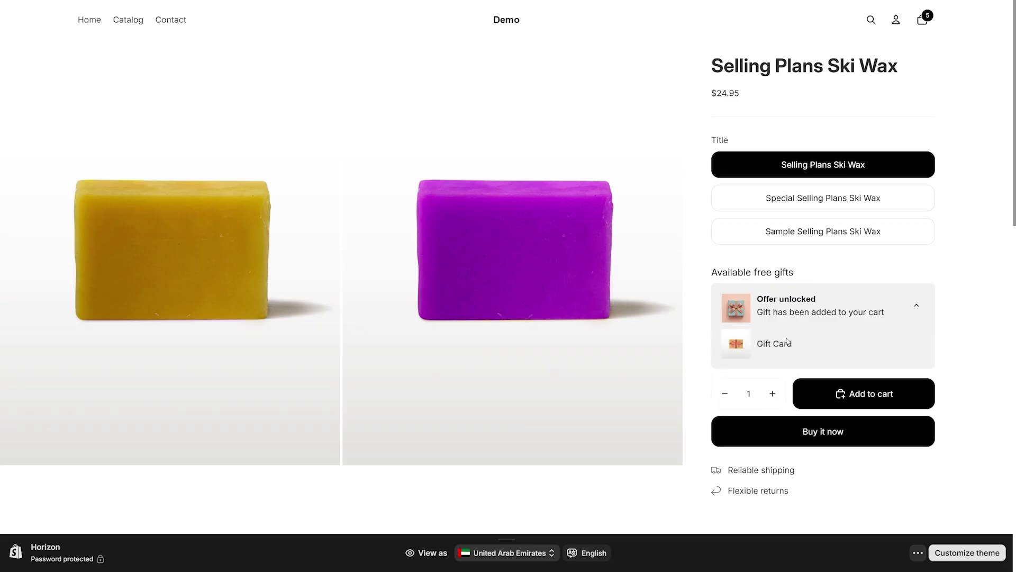
pyautogui.click(863, 394)
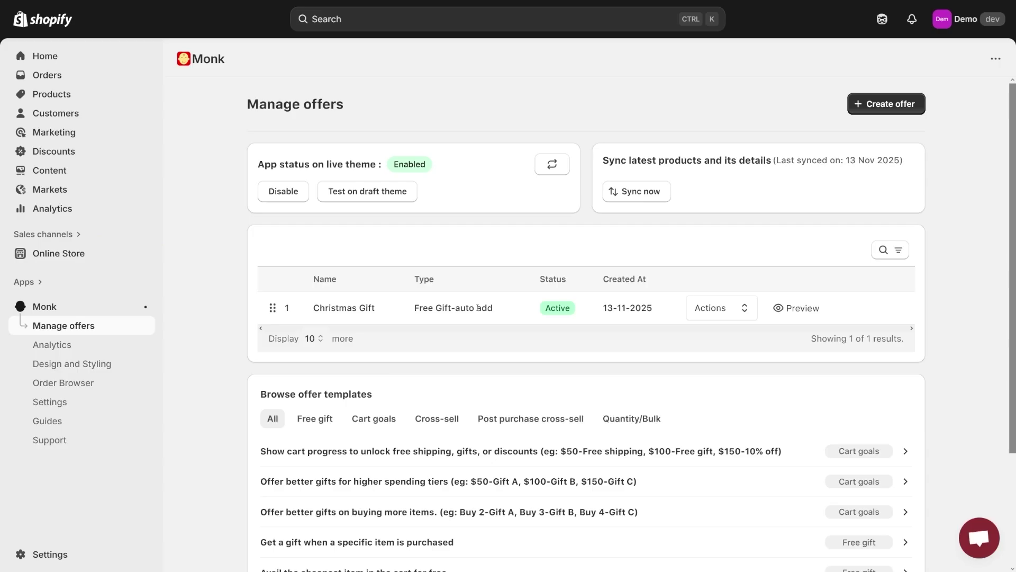
pyautogui.scroll(-3, 308, 293)
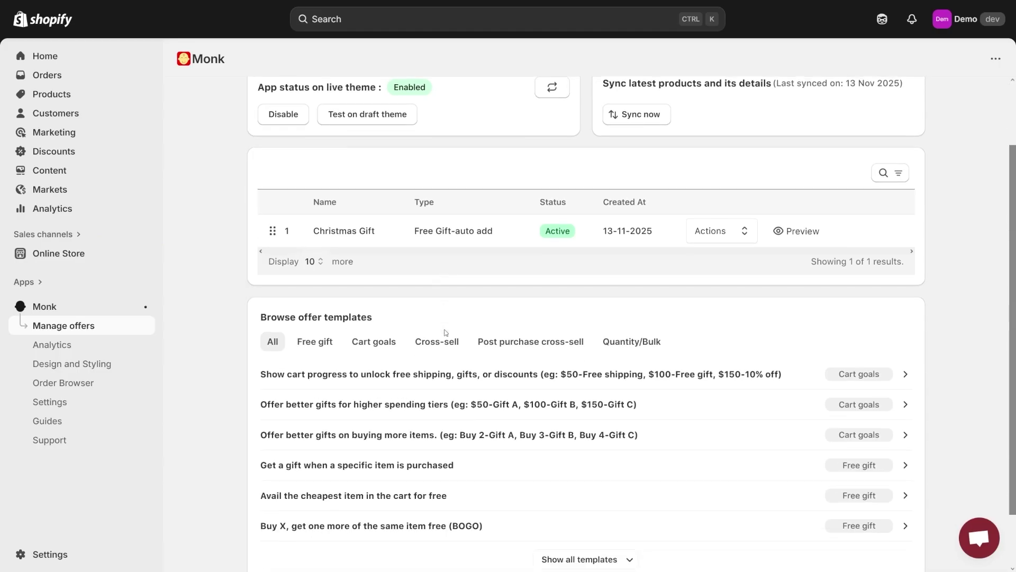
pyautogui.scroll(-2, 308, 292)
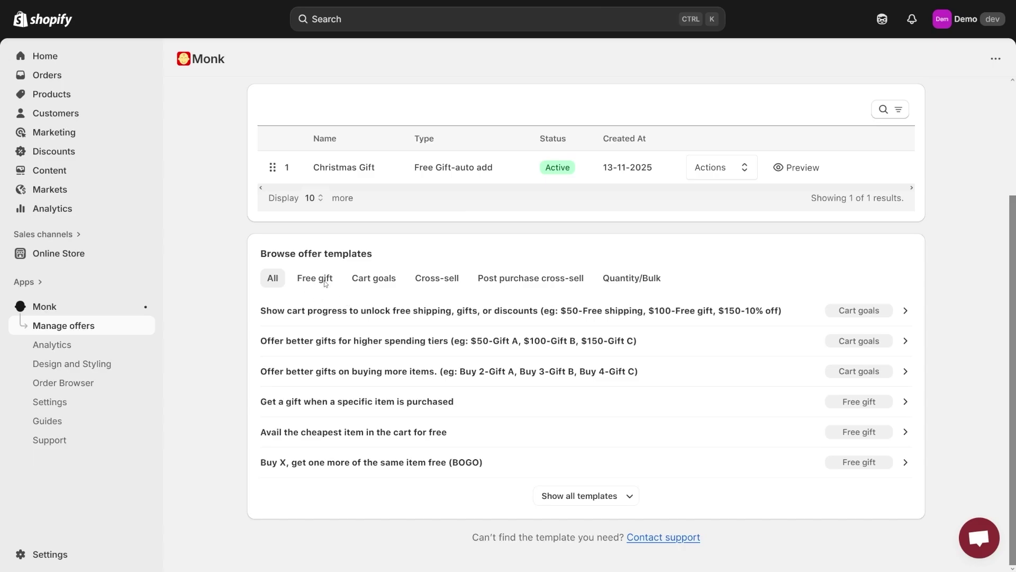
# Filter templates to Free gift and start from 'Get a gift when a specific item is purchased'
pyautogui.click(316, 278)
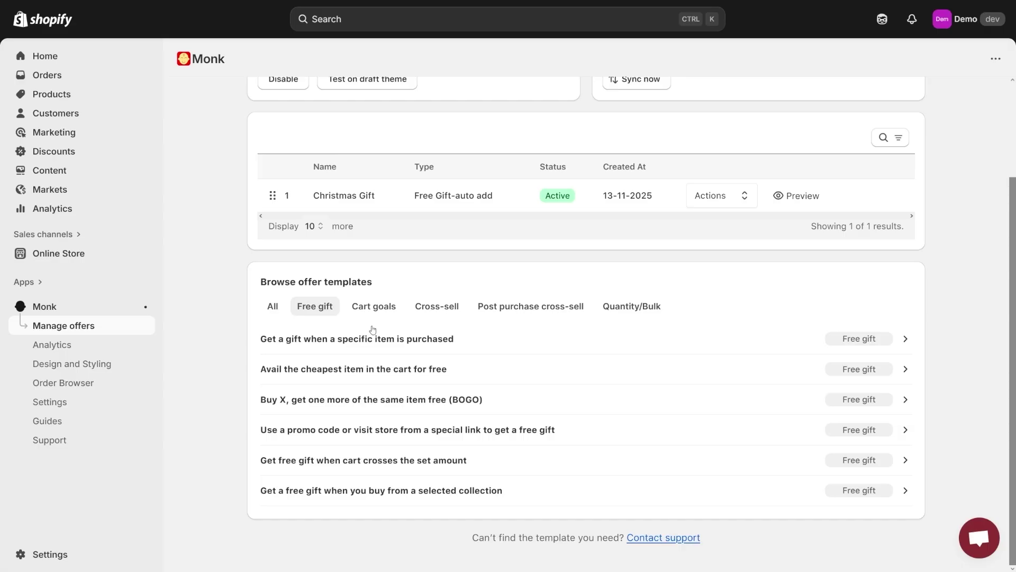
pyautogui.scroll(3, 396, 393)
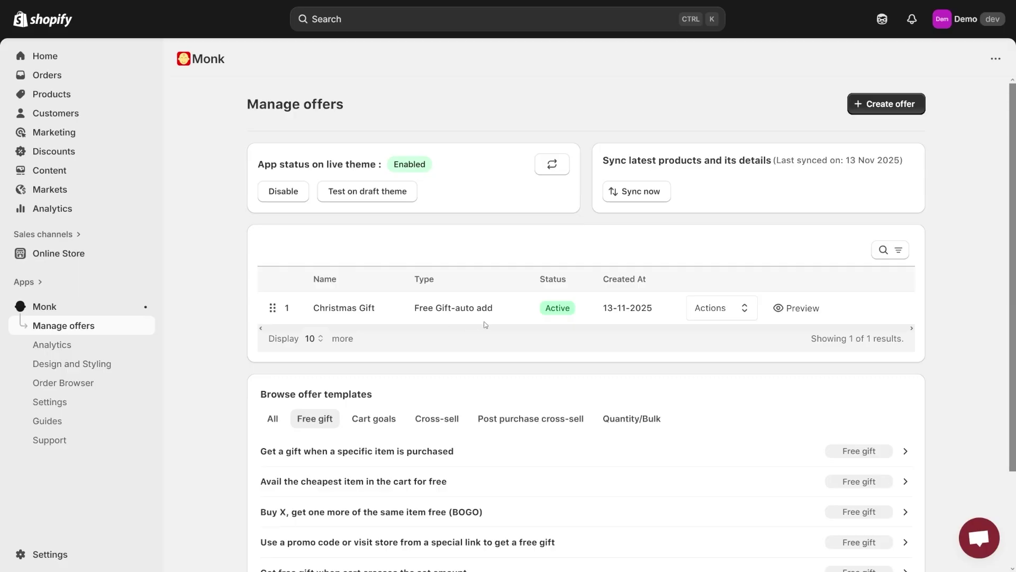
pyautogui.scroll(-3, 486, 324)
pyautogui.click(853, 343)
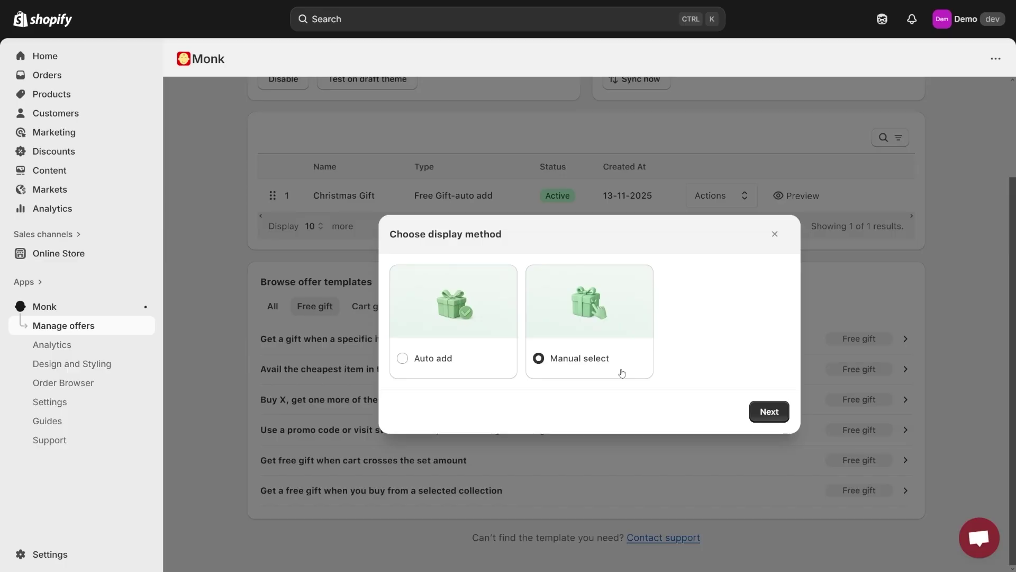
# Keep Manual select and Product page, name the offer 'Christmas 2', and create the draft
pyautogui.click(768, 411)
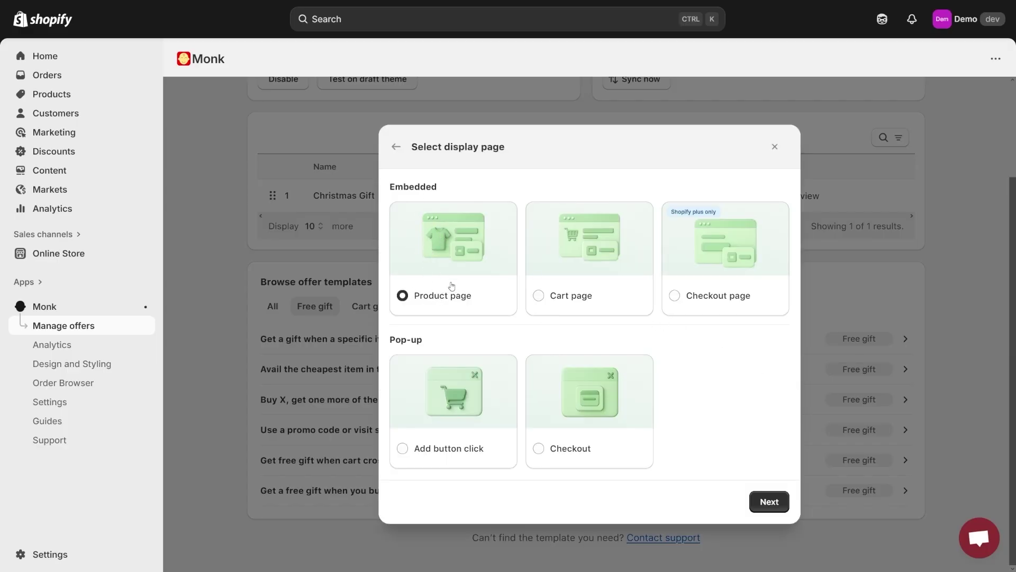
pyautogui.click(768, 501)
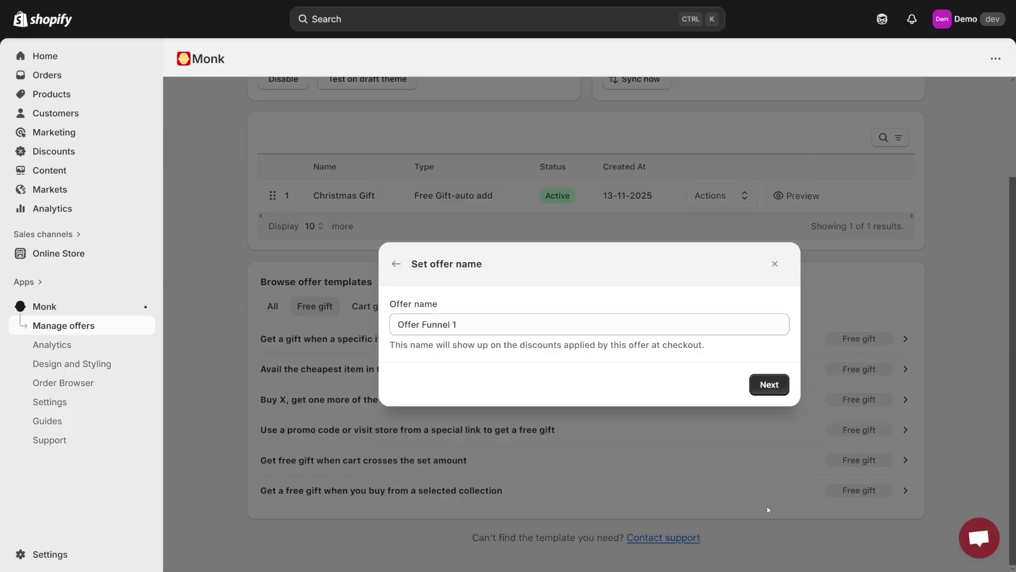
pyautogui.tripleClick(484, 323)
pyautogui.write('Chri')
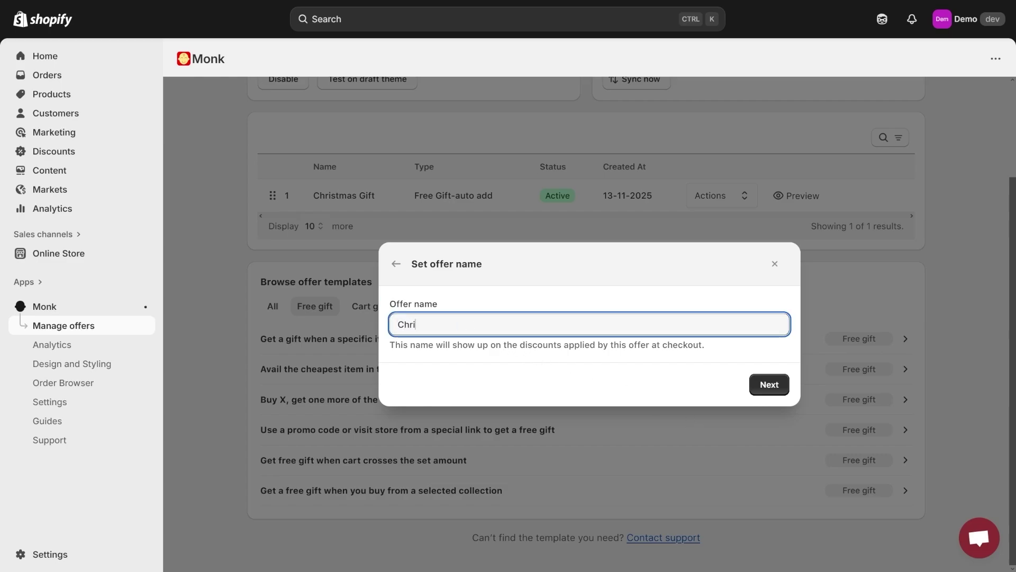
pyautogui.write('stmas 2')
pyautogui.click(762, 384)
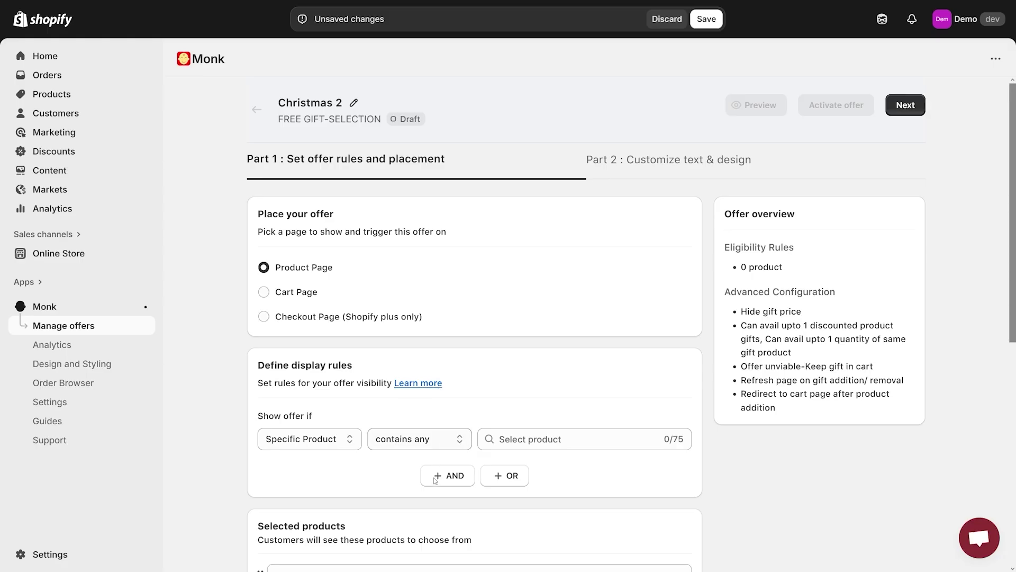
# Set the Christmas 2 display rule product to Selling Plans Ski Wax
pyautogui.click(563, 440)
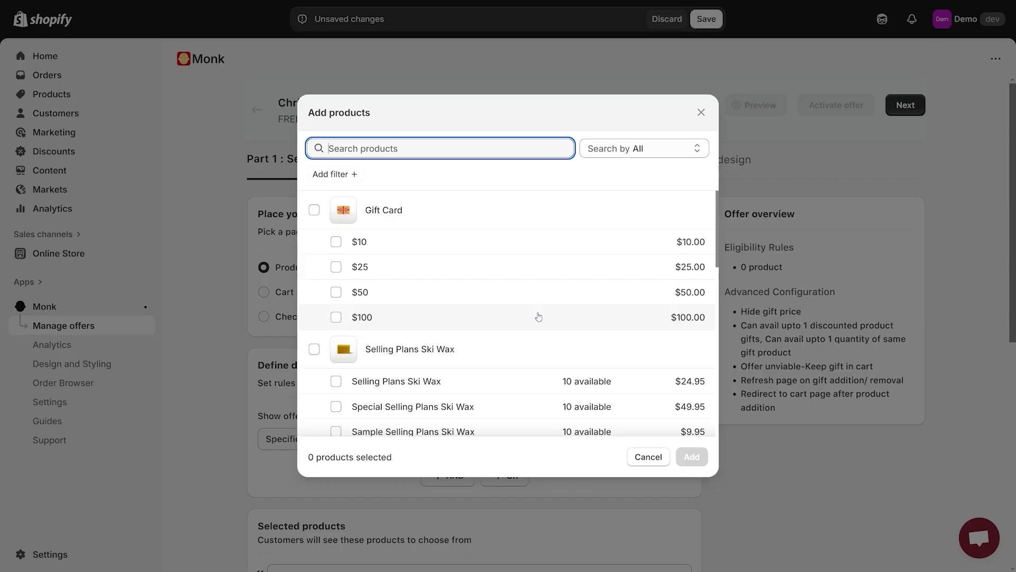
pyautogui.scroll(-4, 486, 323)
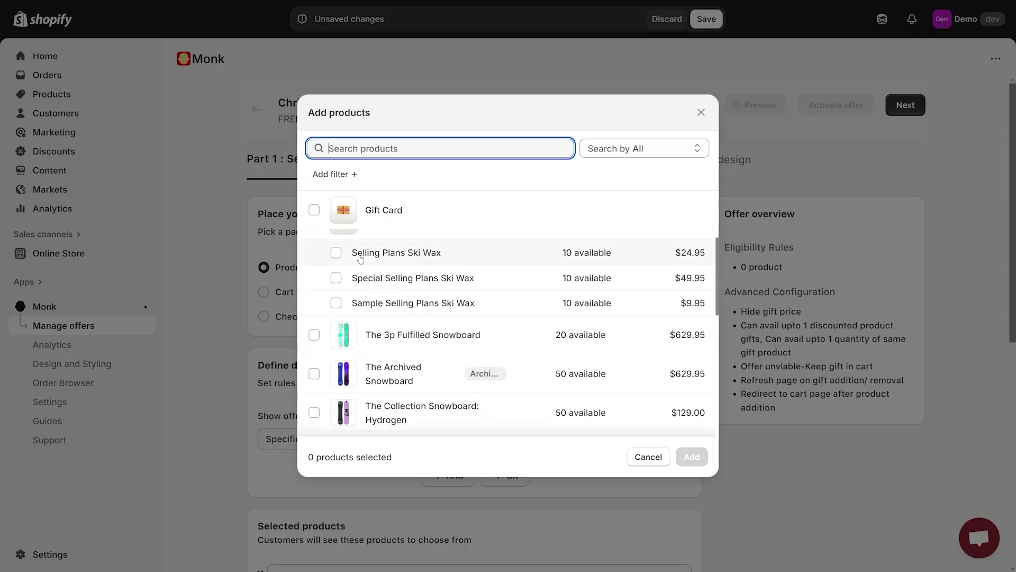
pyautogui.click(337, 252)
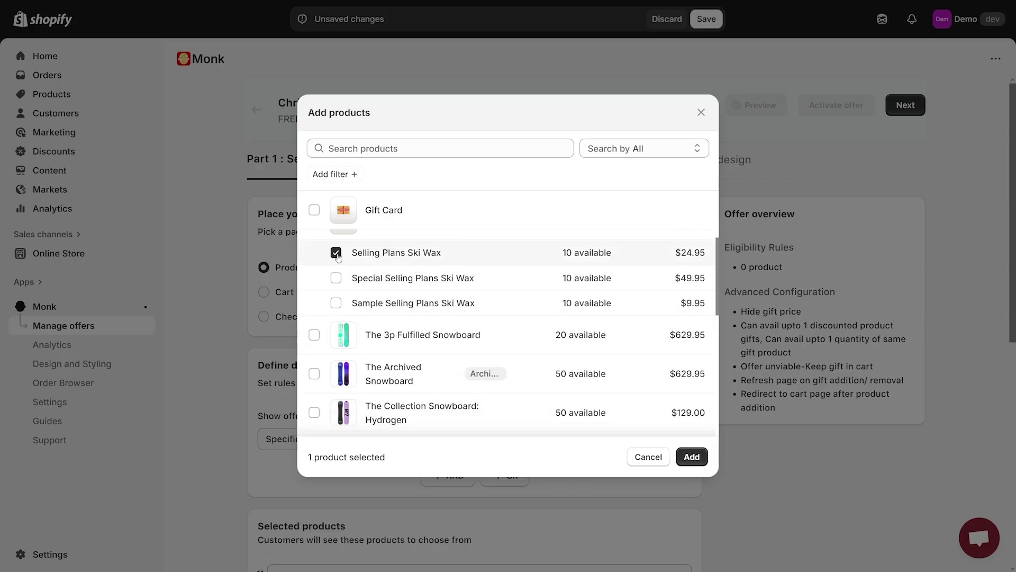
pyautogui.click(692, 457)
pyautogui.scroll(-2, 445, 417)
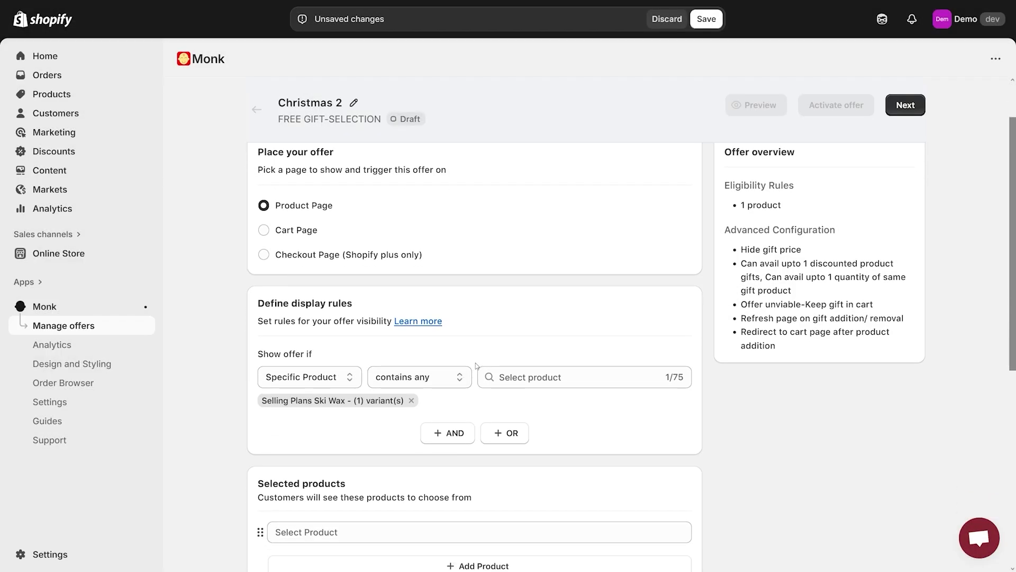
pyautogui.scroll(-3, 476, 363)
pyautogui.scroll(-3, 476, 363)
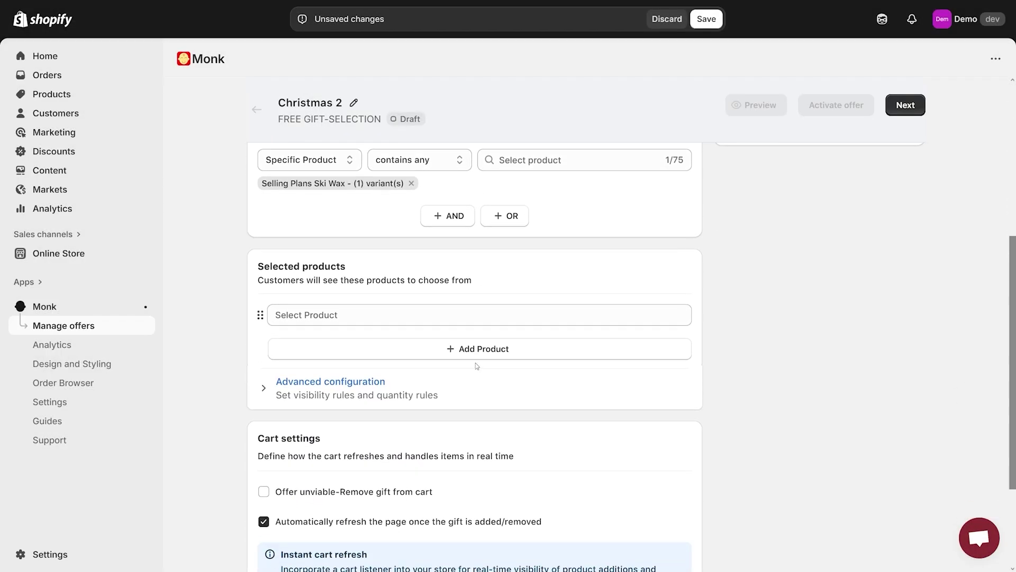
# Add the $10 Gift Card as a selectable free gift
pyautogui.moveTo(257, 237); pyautogui.dragTo(350, 237)
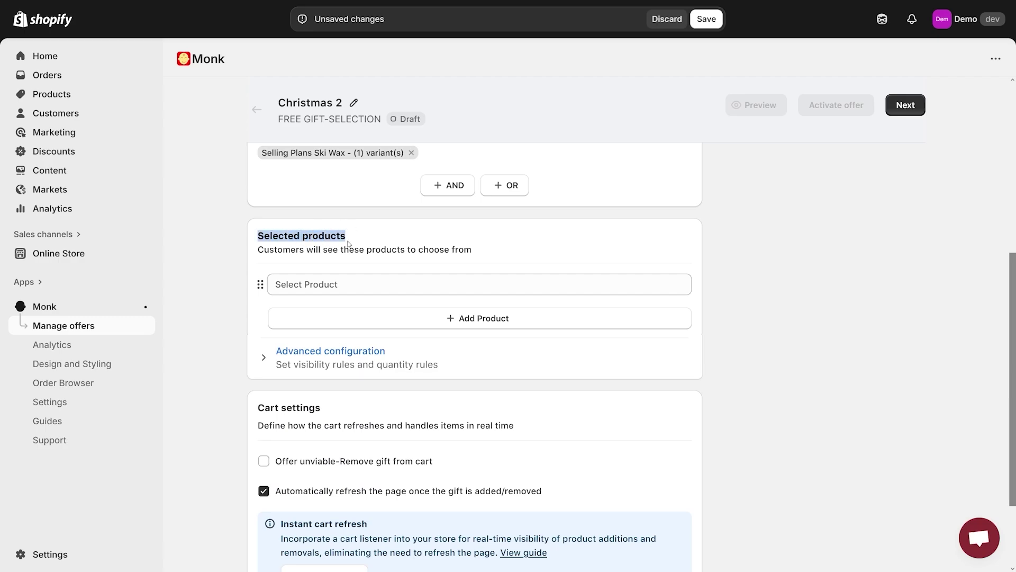
pyautogui.click(359, 256)
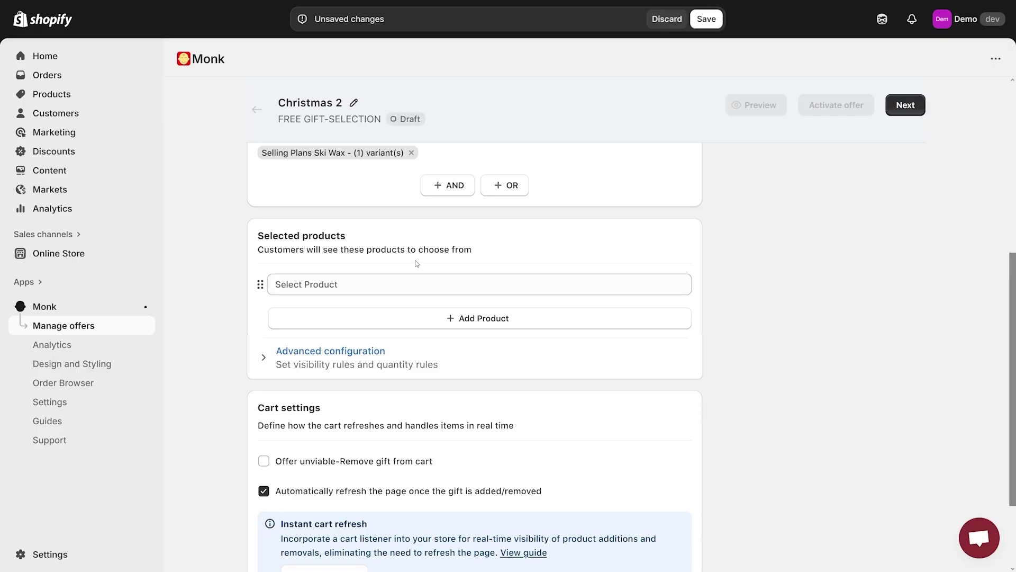
pyautogui.click(336, 284)
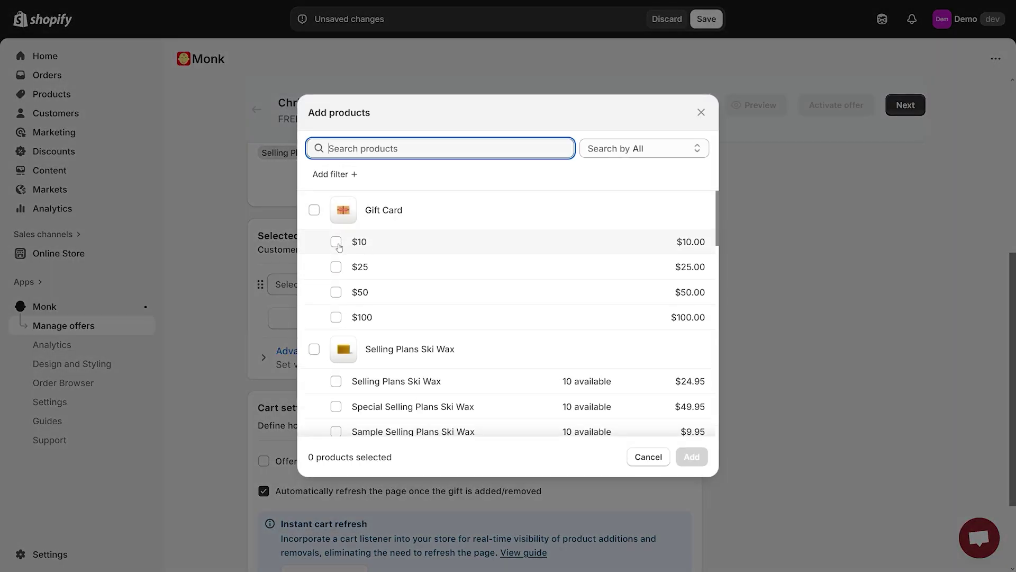
pyautogui.click(337, 243)
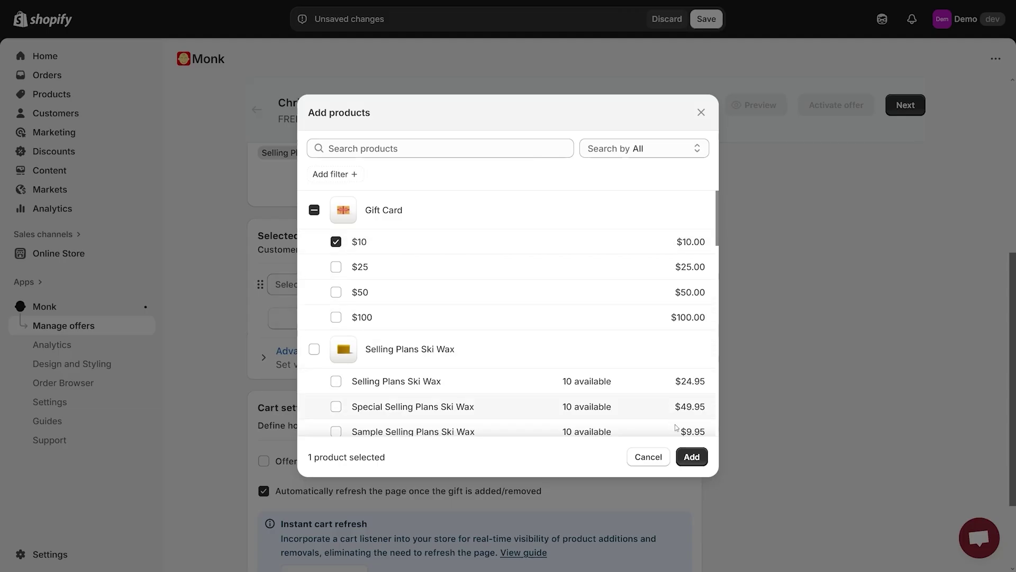
pyautogui.click(691, 458)
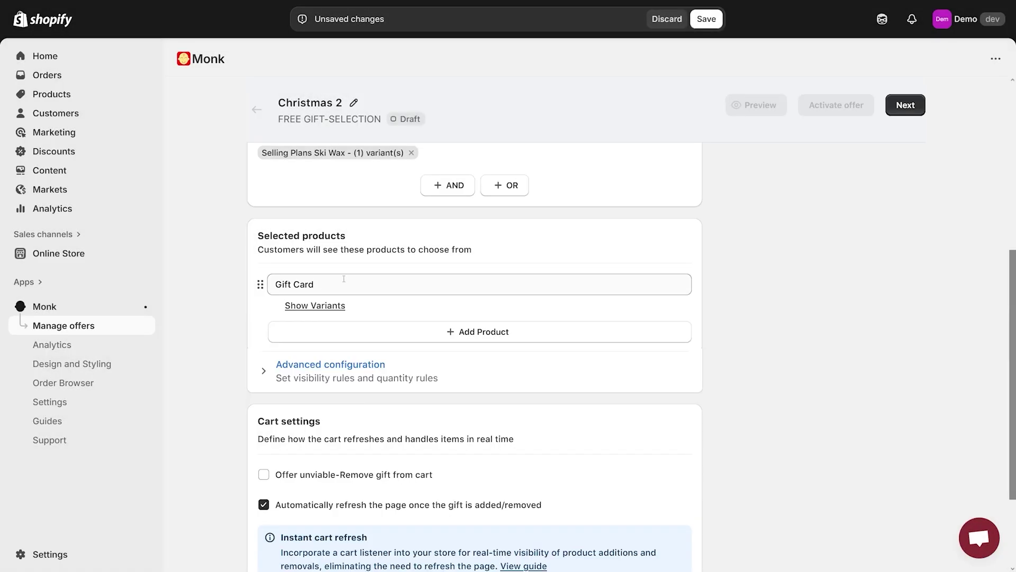
# Add Sample Selling Plans Ski Wax as a second gift slot
pyautogui.click(482, 334)
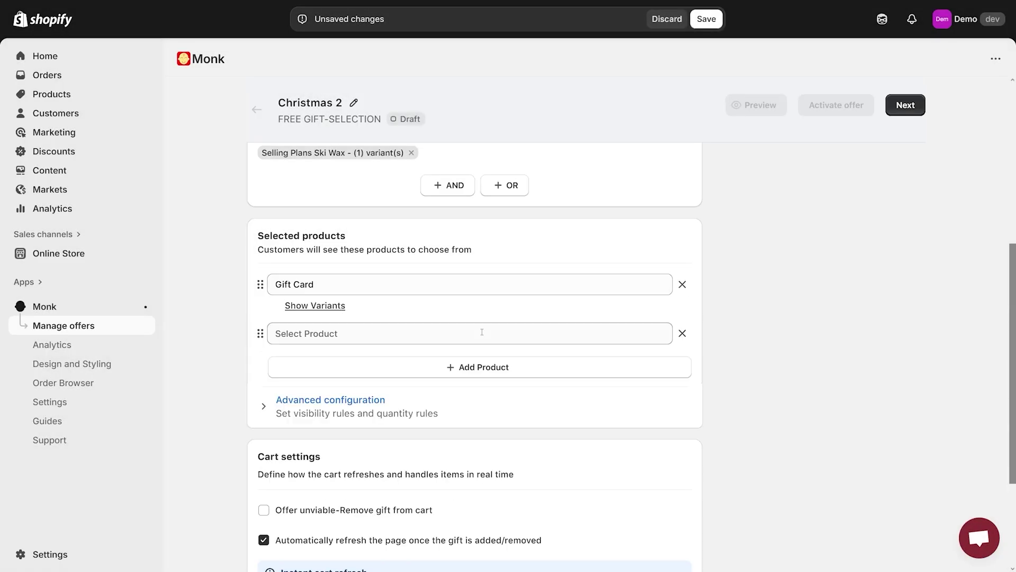
pyautogui.click(349, 333)
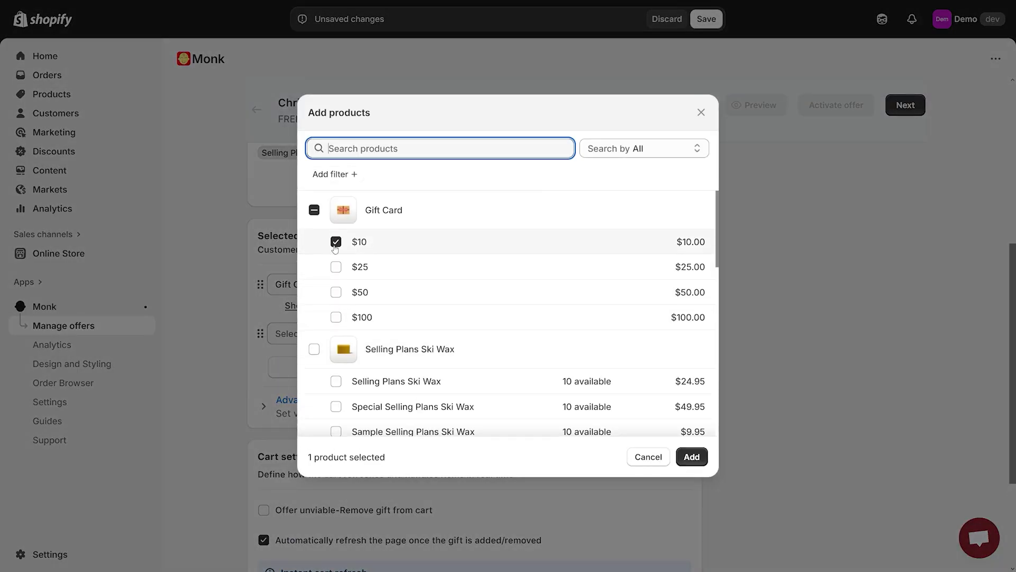
pyautogui.scroll(-2, 468, 326)
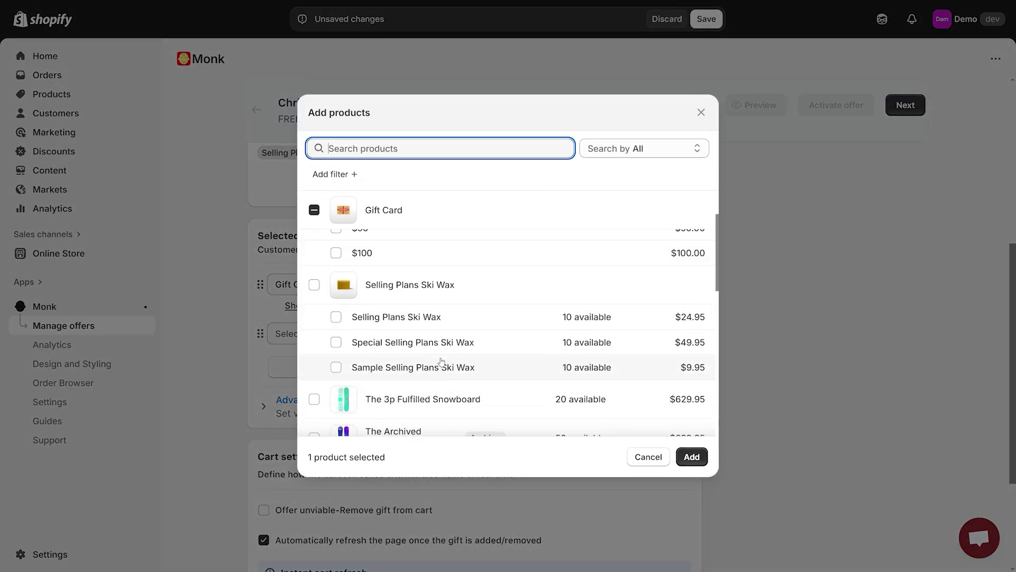
pyautogui.click(336, 373)
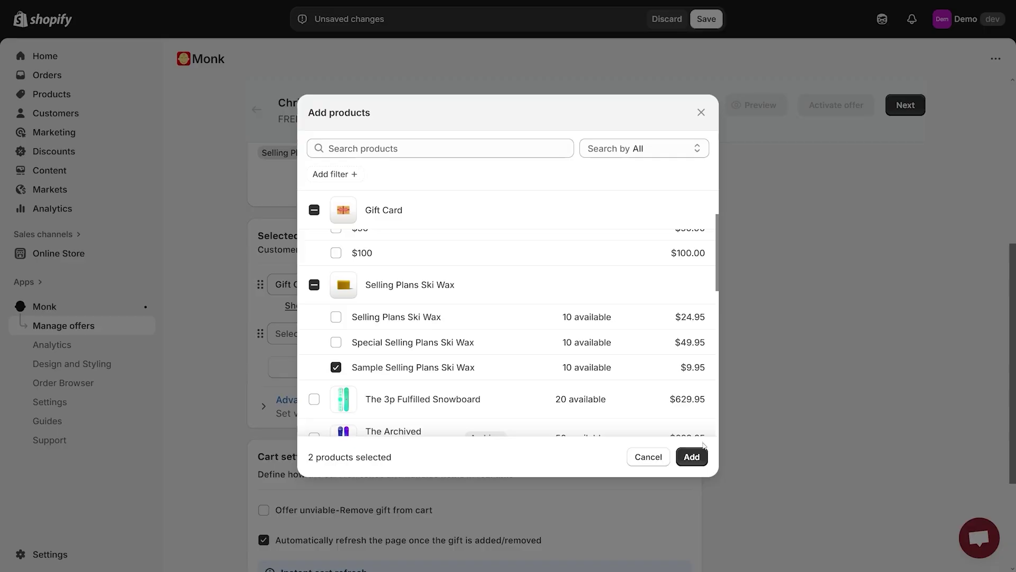
pyautogui.click(691, 456)
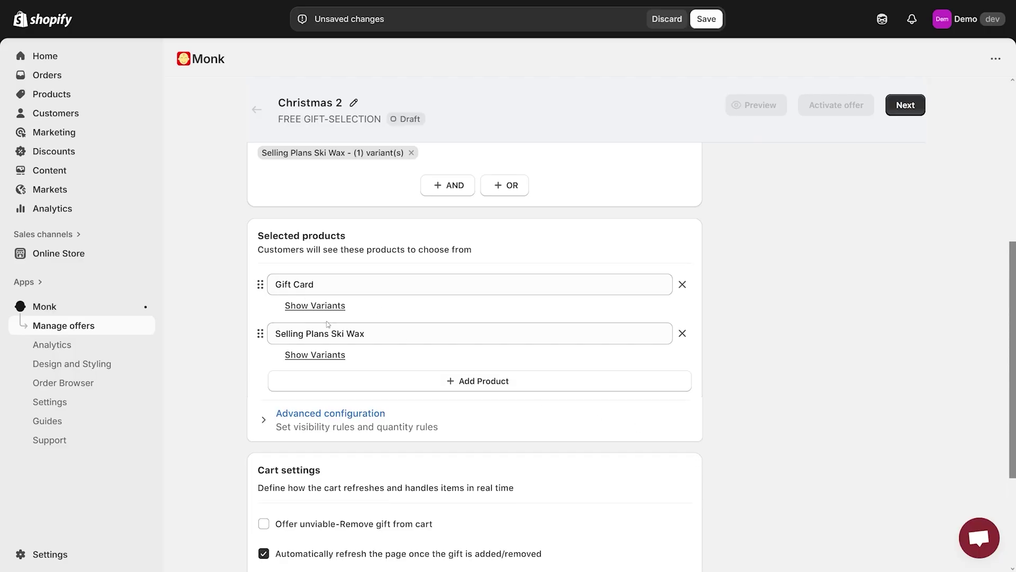
pyautogui.scroll(2, 413, 324)
pyautogui.scroll(5, 413, 324)
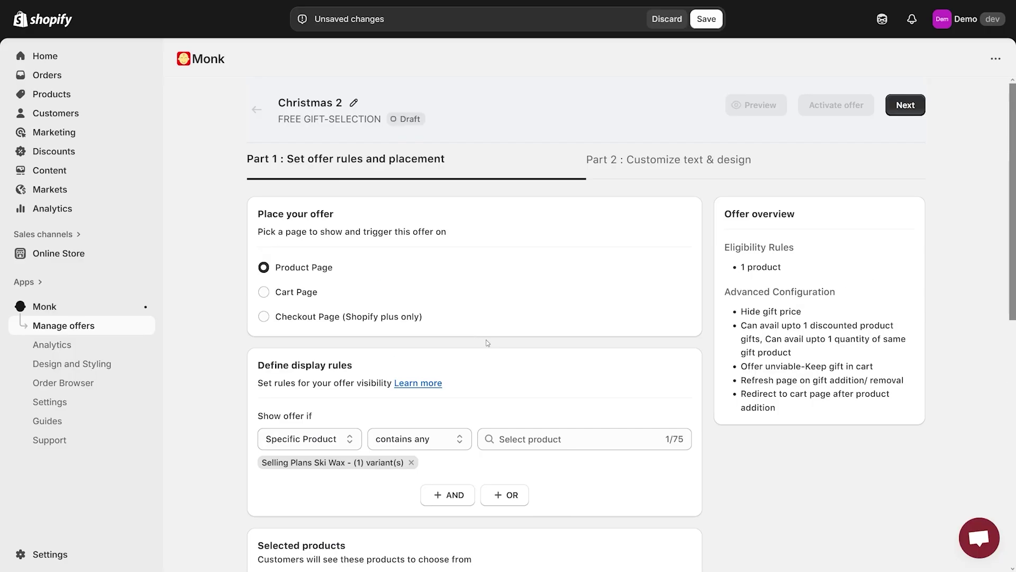
# Continue to Part 2: Customize text & design and save Christmas 2 as Active
pyautogui.click(905, 105)
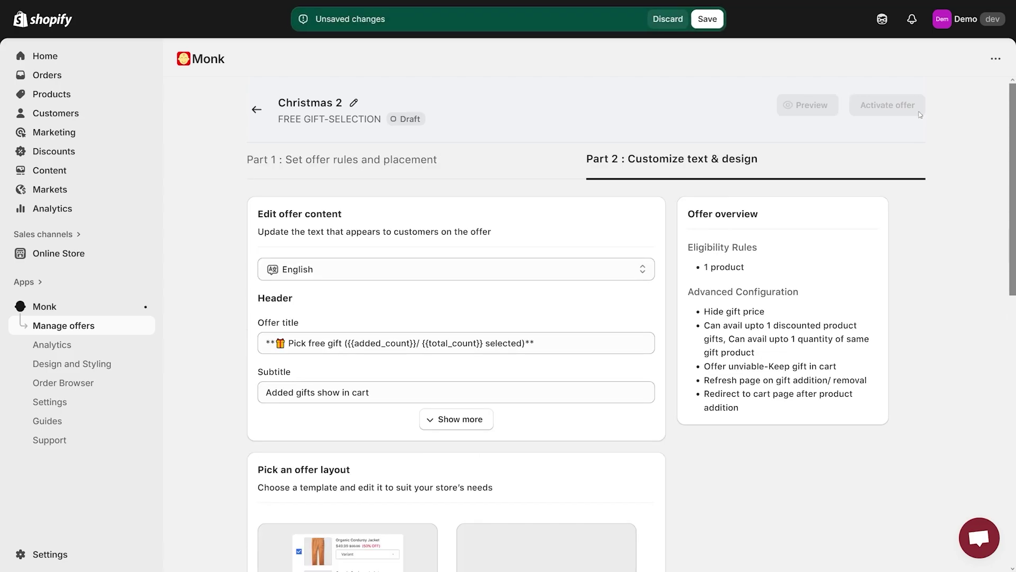
pyautogui.scroll(-3, 481, 319)
pyautogui.scroll(2, 397, 317)
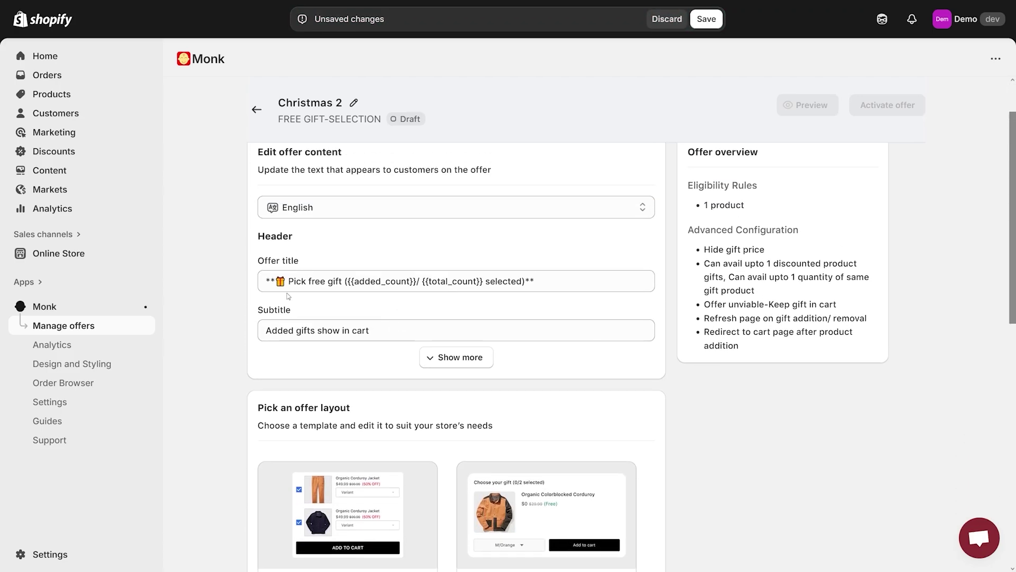
pyautogui.scroll(2, 410, 315)
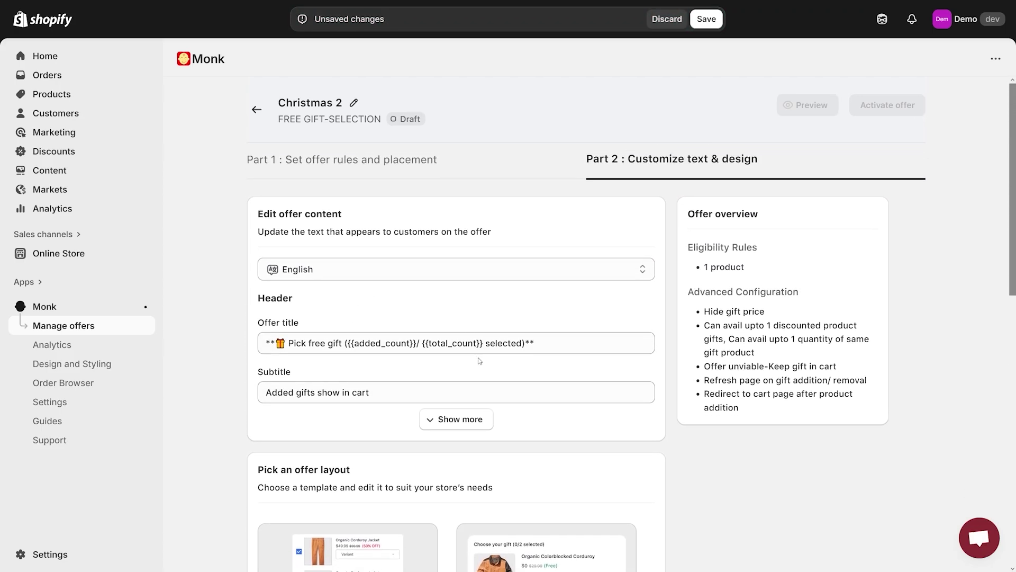
pyautogui.scroll(-5, 446, 269)
pyautogui.scroll(-4, 446, 268)
pyautogui.scroll(-2, 446, 269)
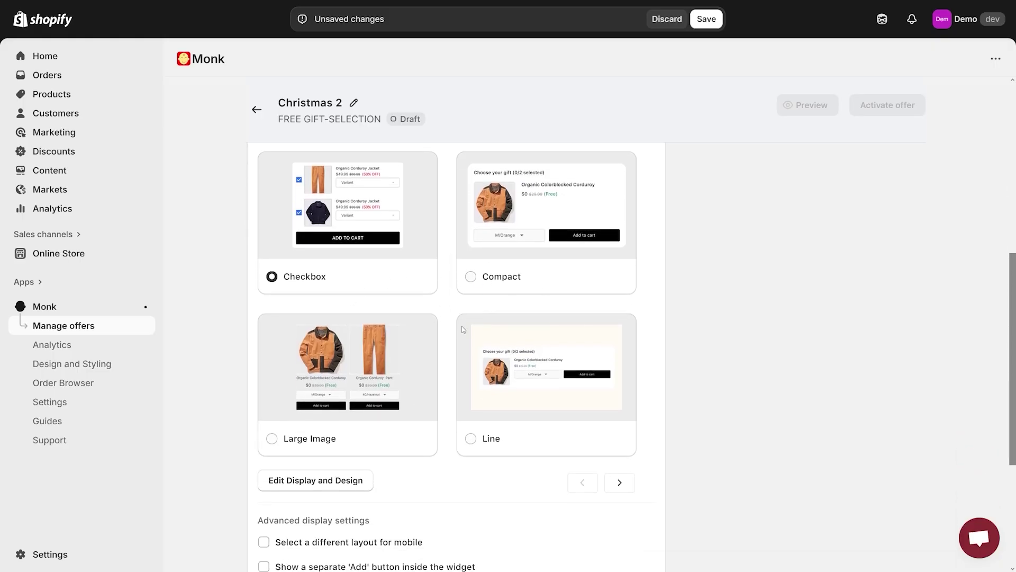
pyautogui.click(706, 19)
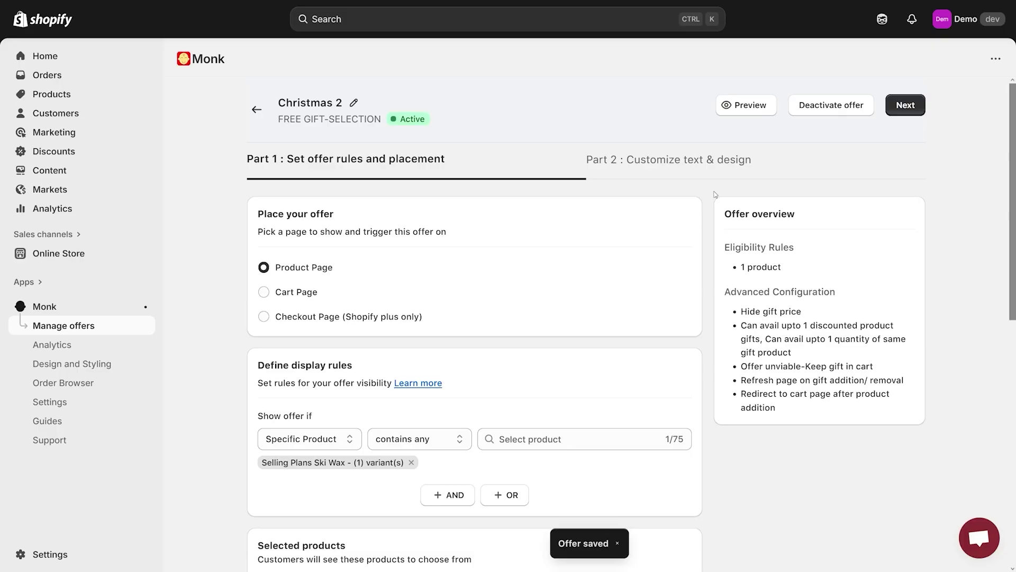
# Disable the Christmas Gift offer from Manage offers so it shows Inactive
pyautogui.click(63, 325)
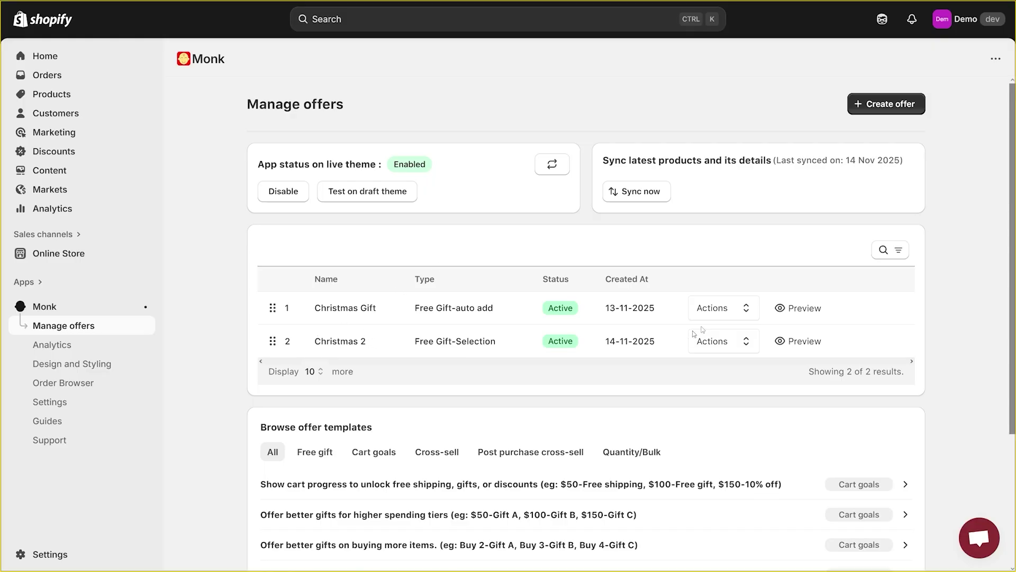
pyautogui.click(740, 308)
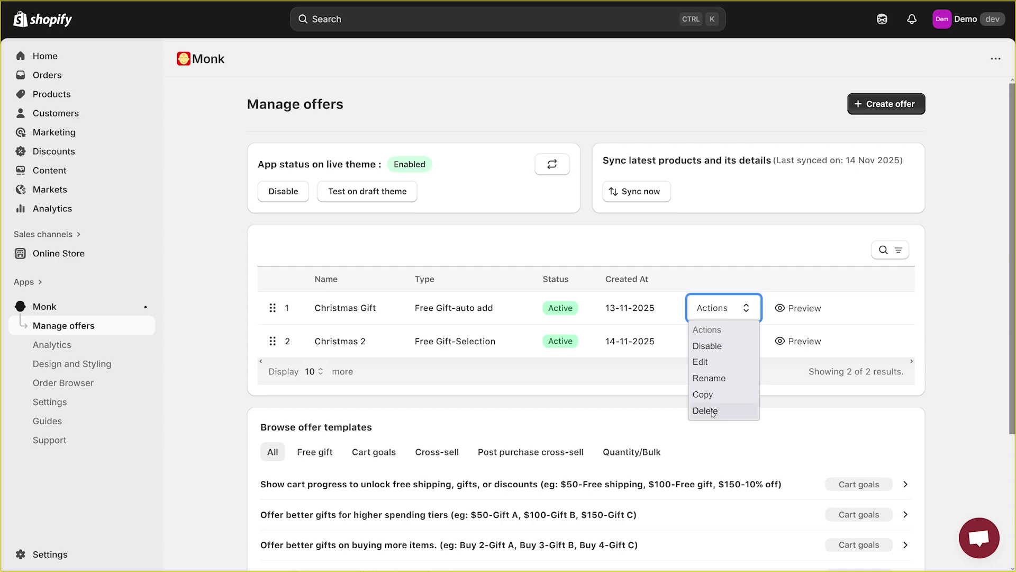
pyautogui.click(706, 345)
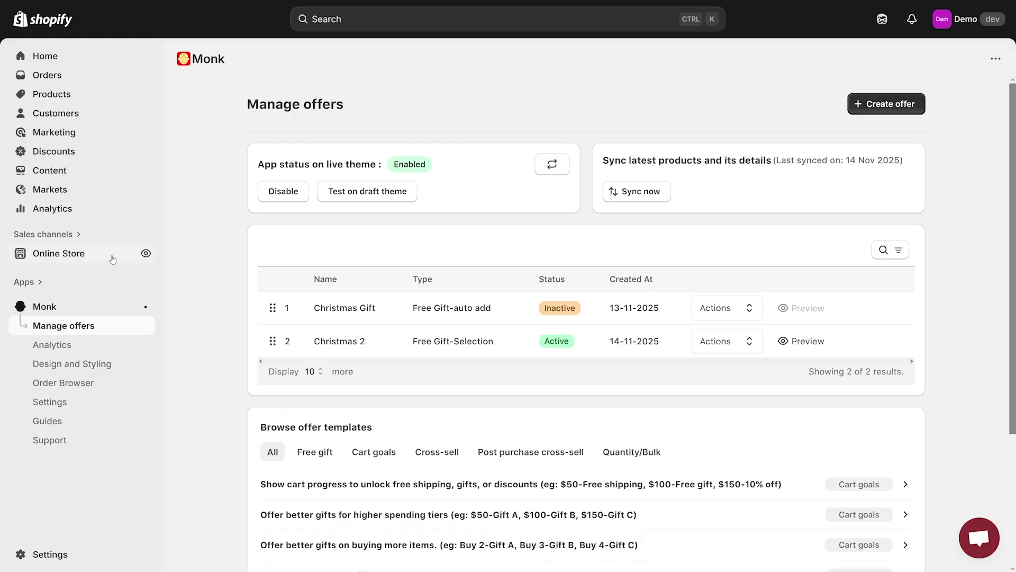
# Open the Selling Plans Ski Wax storefront page showing the Pick free gift chooser
pyautogui.click(147, 253)
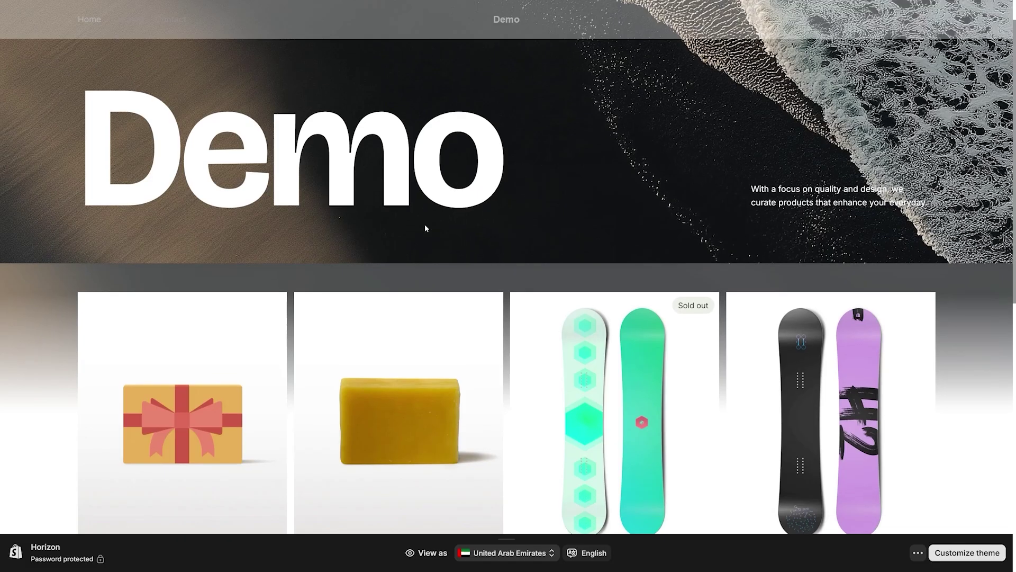
pyautogui.scroll(-3, 424, 224)
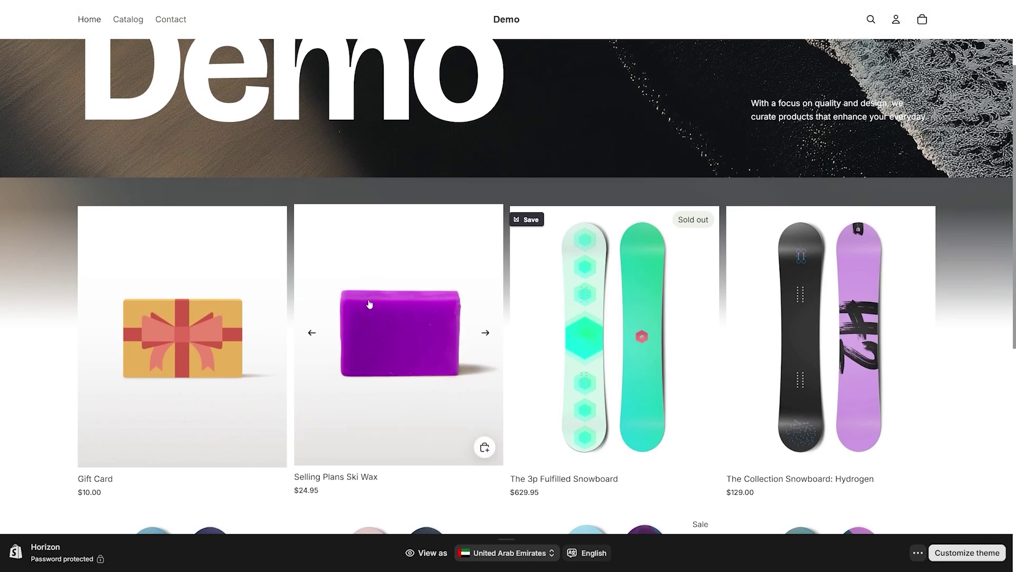
pyautogui.click(418, 335)
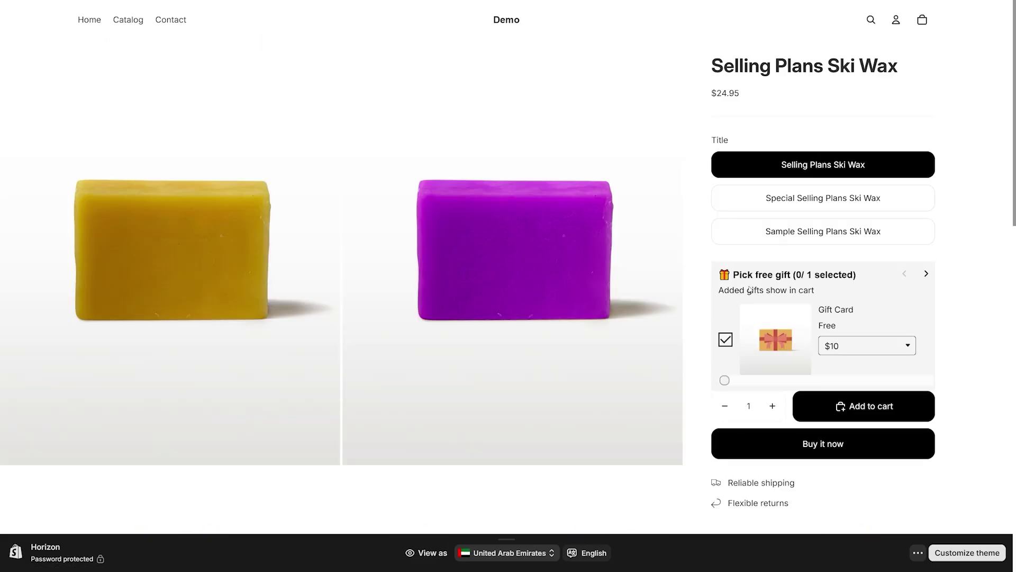
pyautogui.moveTo(733, 275); pyautogui.dragTo(792, 275)
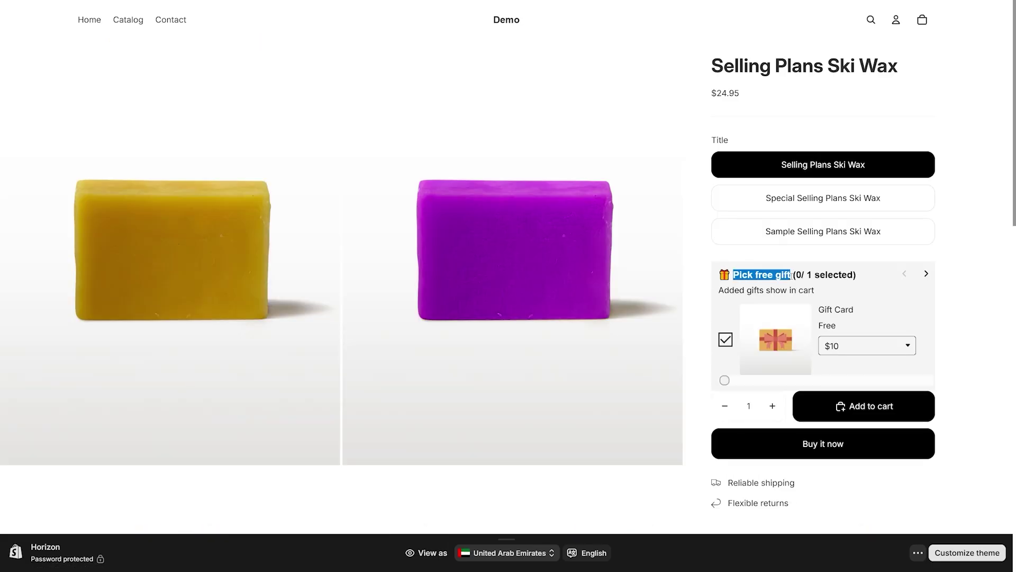
pyautogui.click(792, 276)
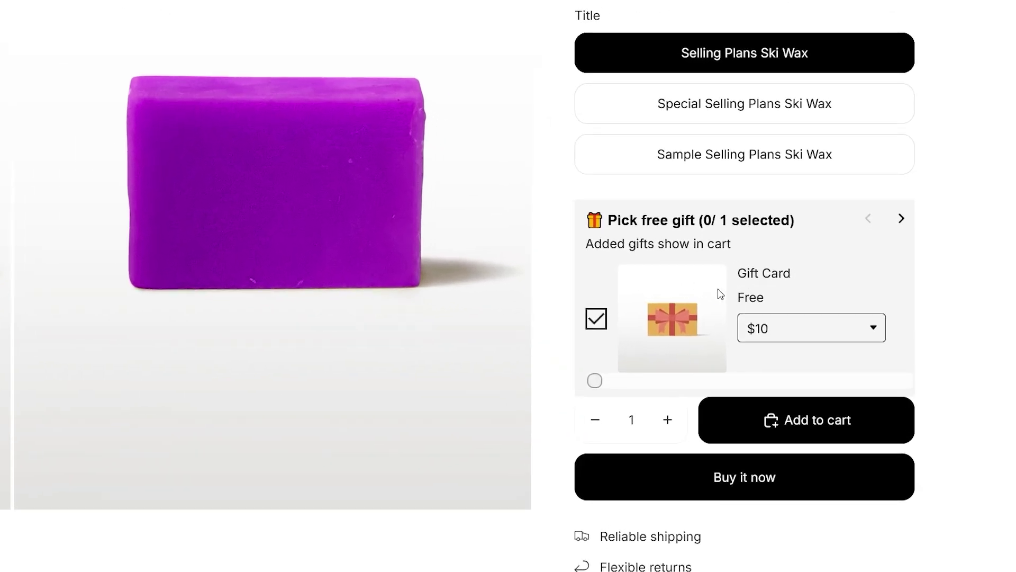
# Switch the chosen free gift from Gift Card to Selling Plans Ski Wax
pyautogui.click(901, 220)
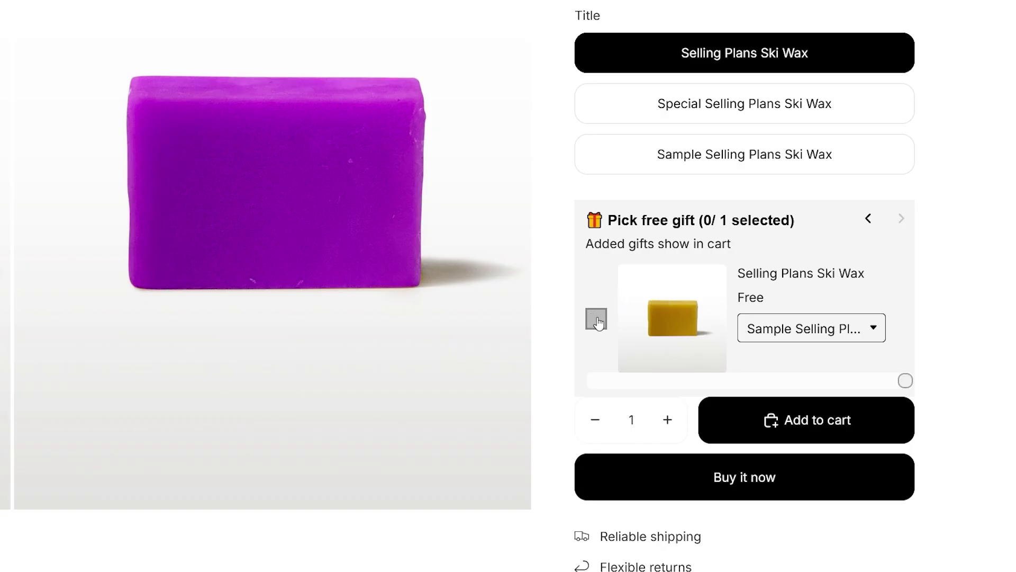
pyautogui.click(868, 219)
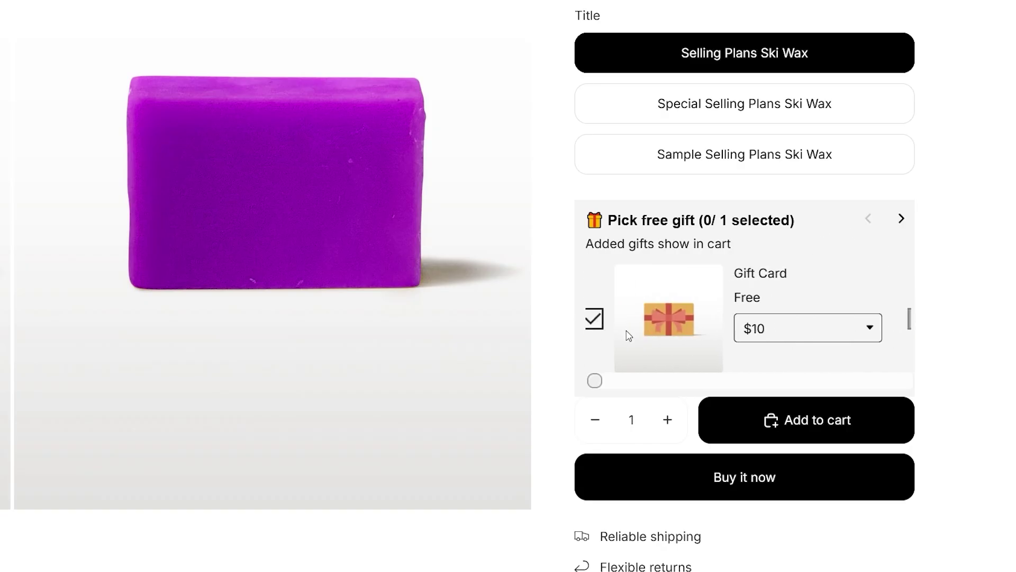
pyautogui.click(597, 320)
pyautogui.click(901, 219)
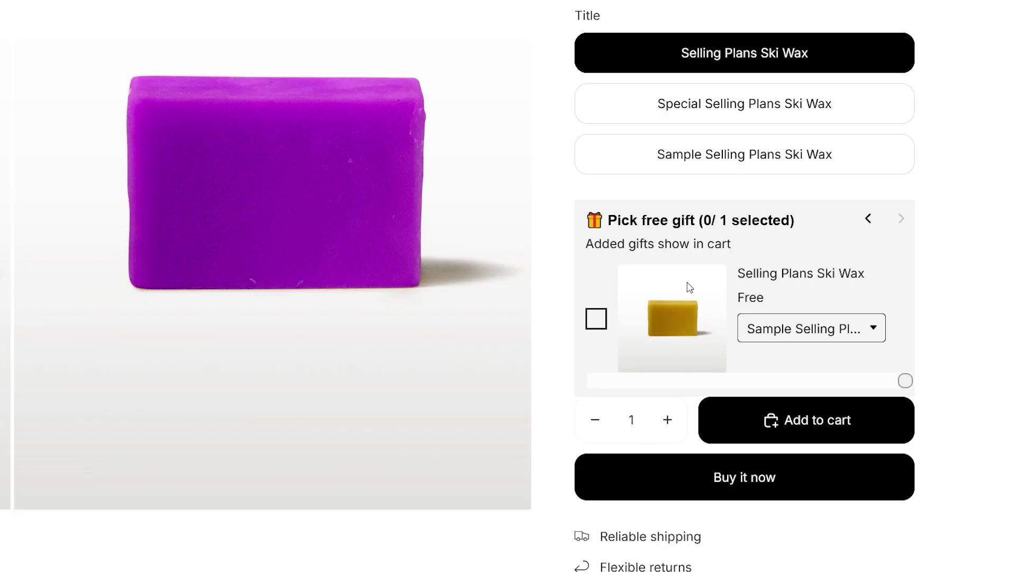
pyautogui.click(597, 320)
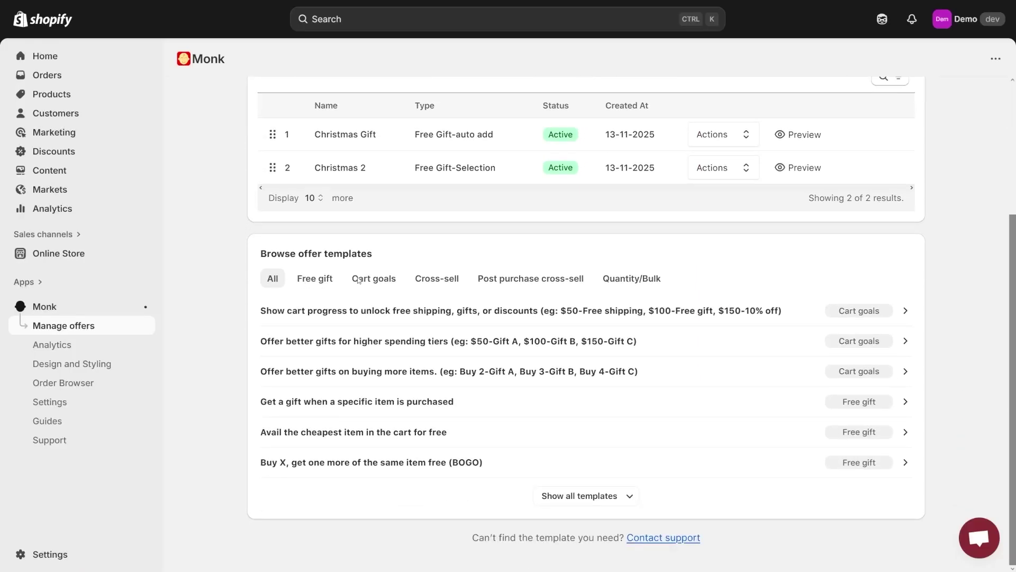
pyautogui.click(359, 279)
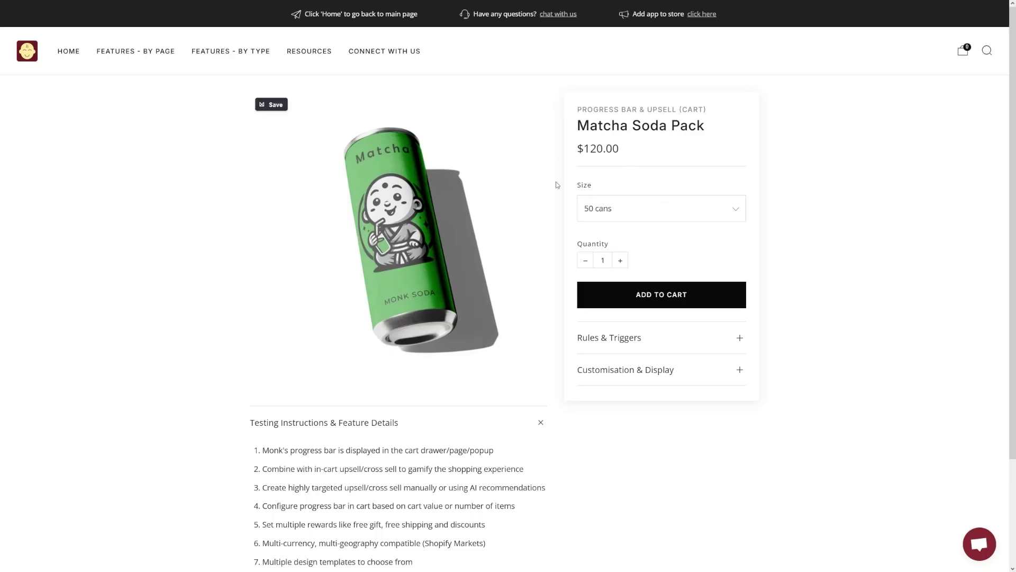
# Add Matcha Soda Pack to the cart, unlocking free shipping with $20 left to free water
pyautogui.click(652, 298)
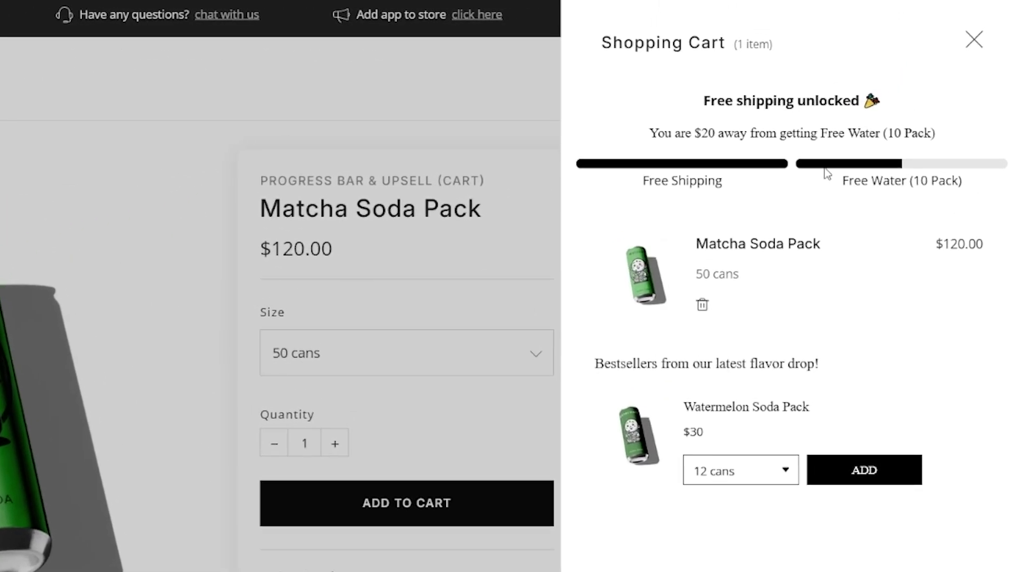
pyautogui.moveTo(674, 132); pyautogui.dragTo(882, 133)
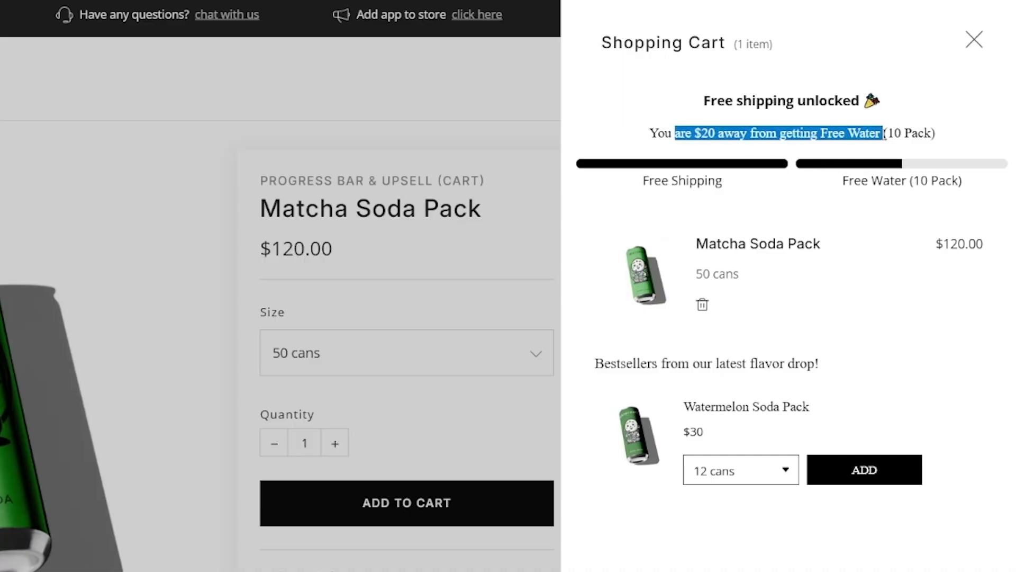
pyautogui.click(881, 135)
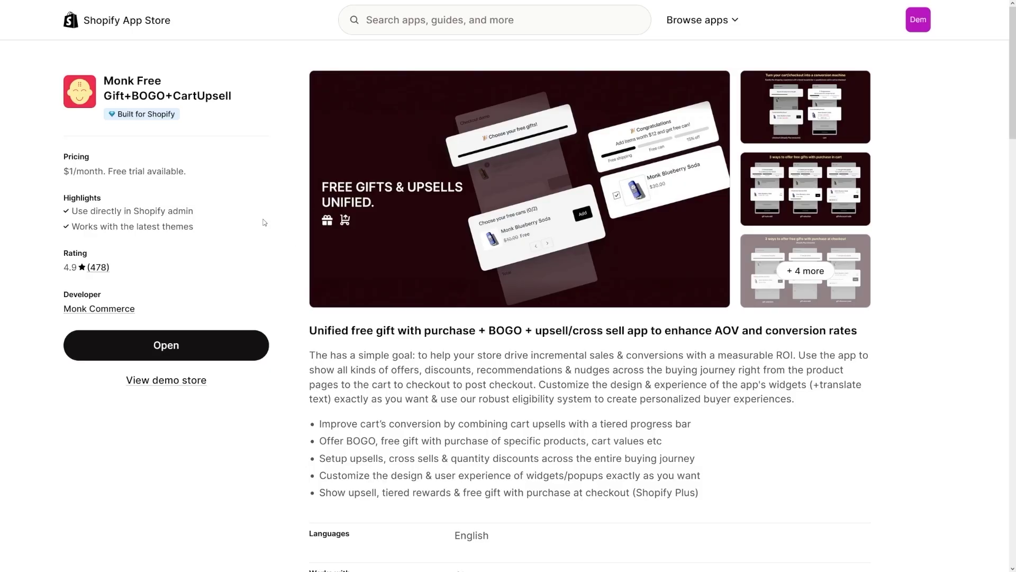